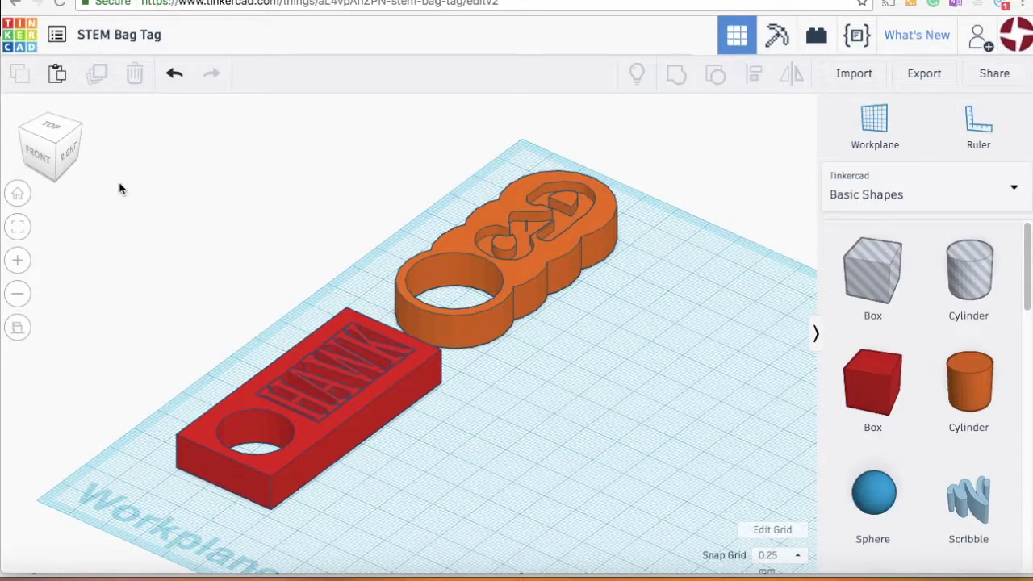
# Step: Append ' - Name' to the project title so it reads 'STEM Bag Tag - Name'
pyautogui.click(61, 153)
pyautogui.moveTo(62, 153)
pyautogui.mouseDown()
pyautogui.moveTo(49, 152)
pyautogui.moveTo(75, 159)
pyautogui.mouseUp()
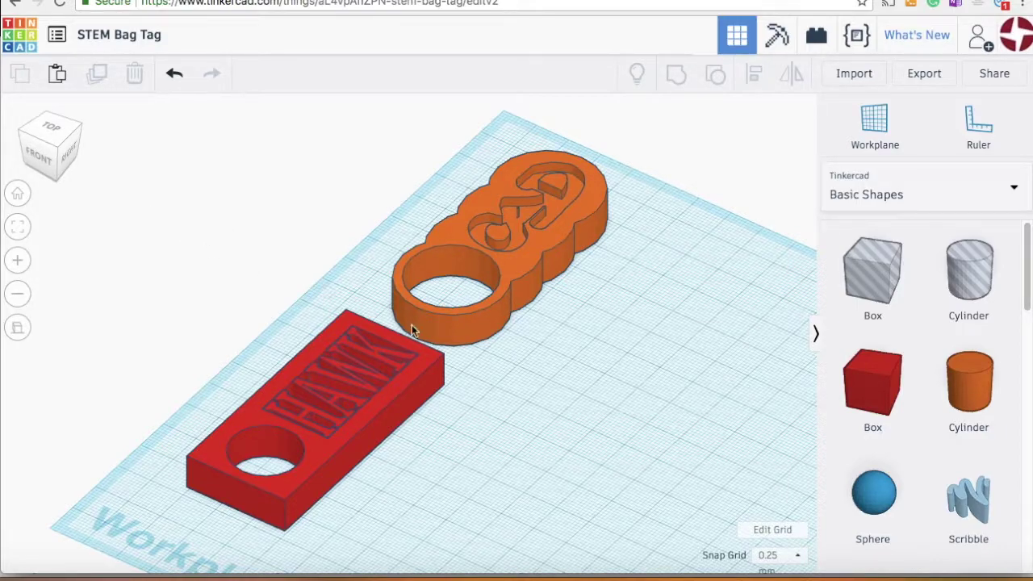
pyautogui.scroll(2, 526, 418)
pyautogui.scroll(-2, 525, 418)
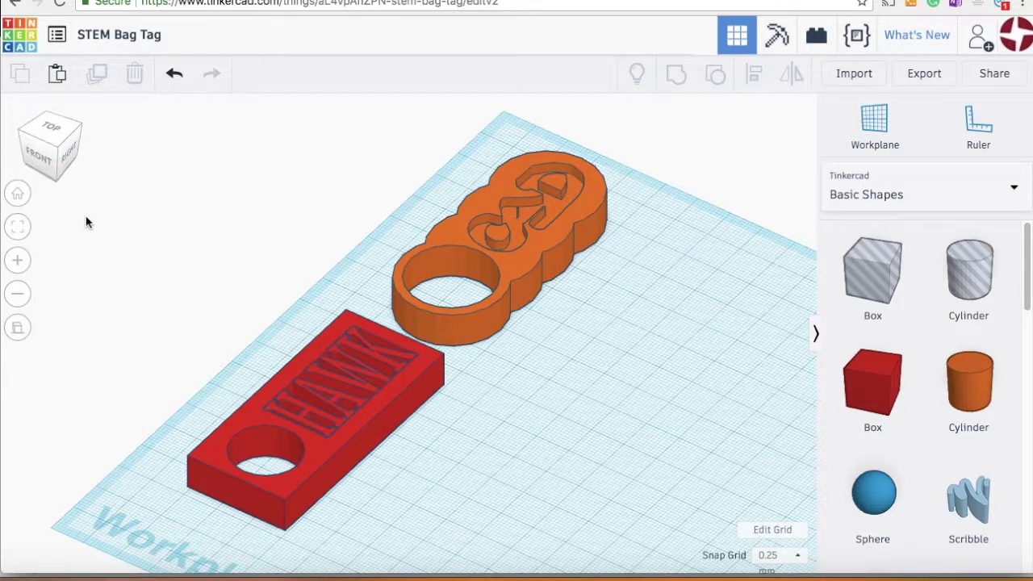
pyautogui.click(60, 161)
pyautogui.moveTo(61, 162)
pyautogui.mouseDown()
pyautogui.moveTo(58, 149)
pyautogui.moveTo(55, 160)
pyautogui.mouseUp()
pyautogui.click(51, 131)
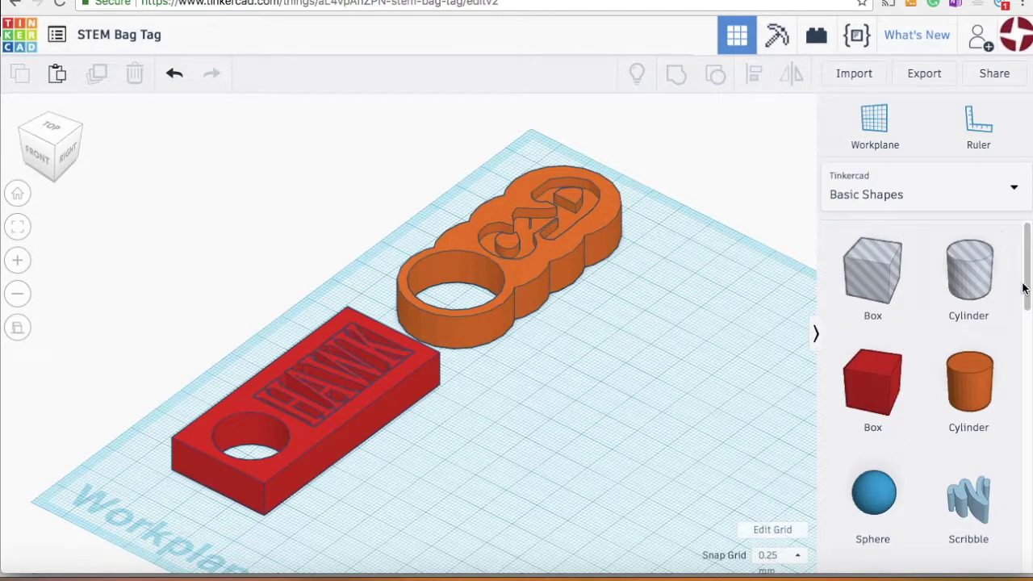
pyautogui.moveTo(1026, 288); pyautogui.dragTo(1028, 258)
pyautogui.click(121, 35)
pyautogui.press('End')
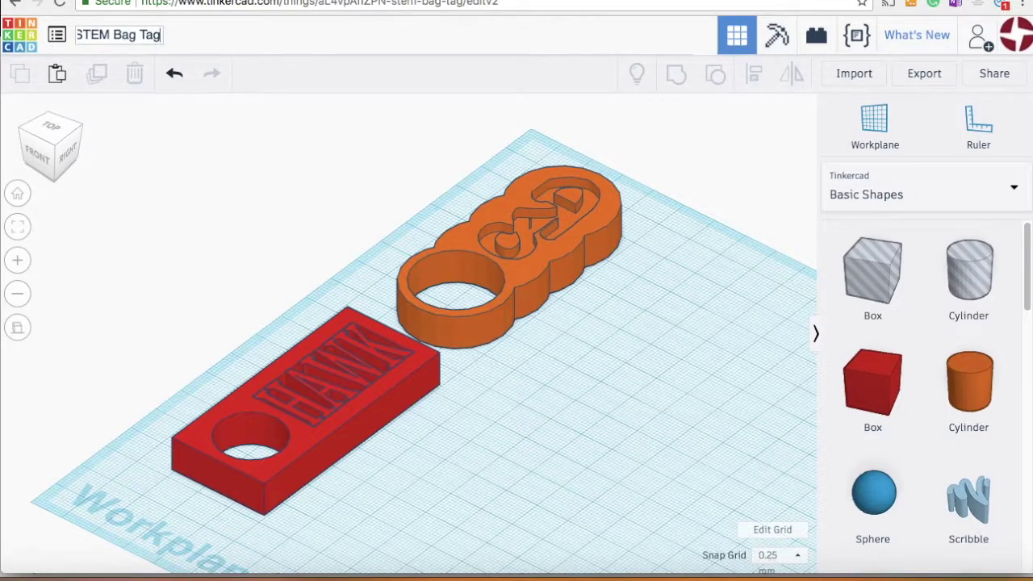
pyautogui.write('- Name')
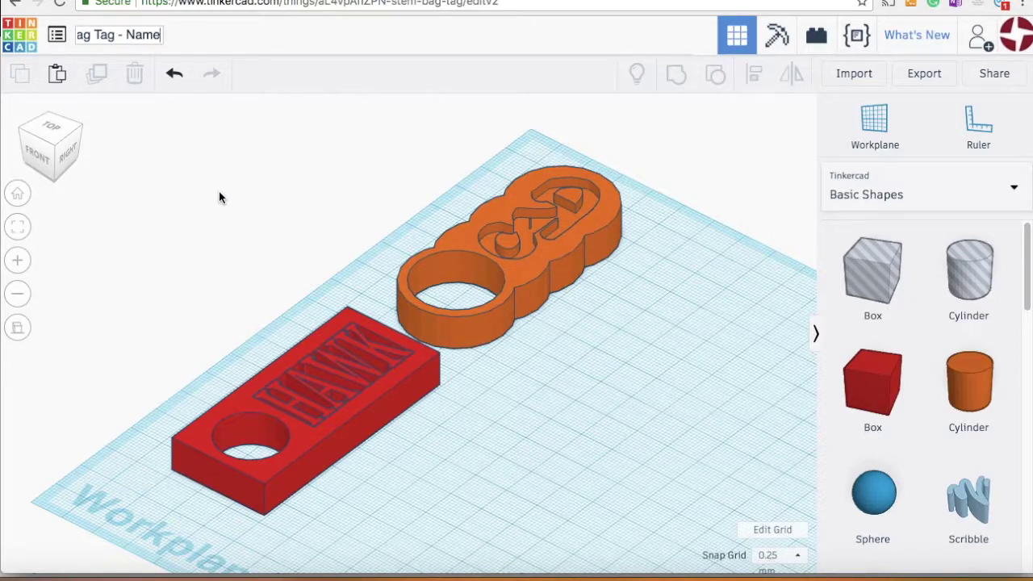
pyautogui.press('Return')
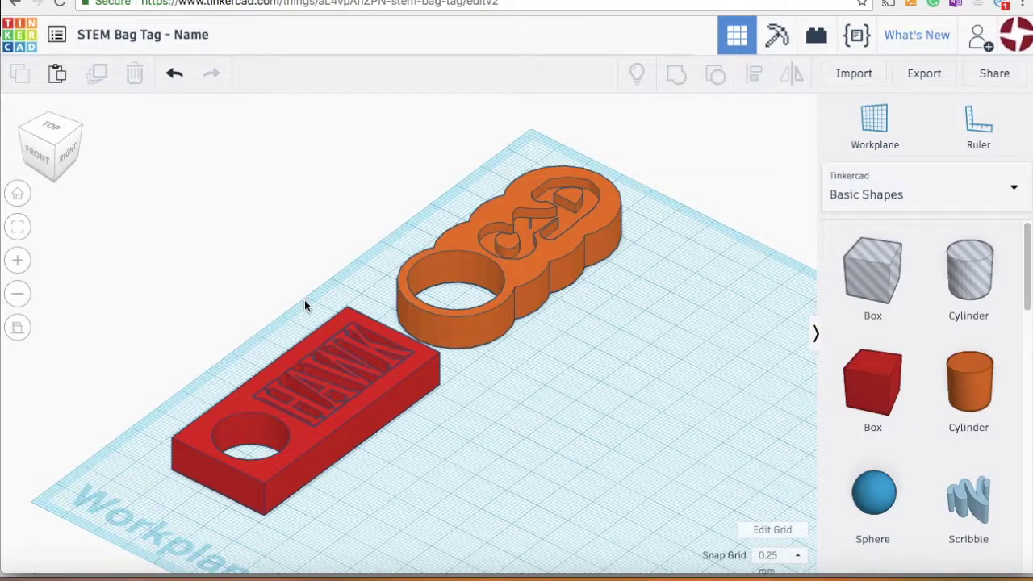
pyautogui.click(54, 575)
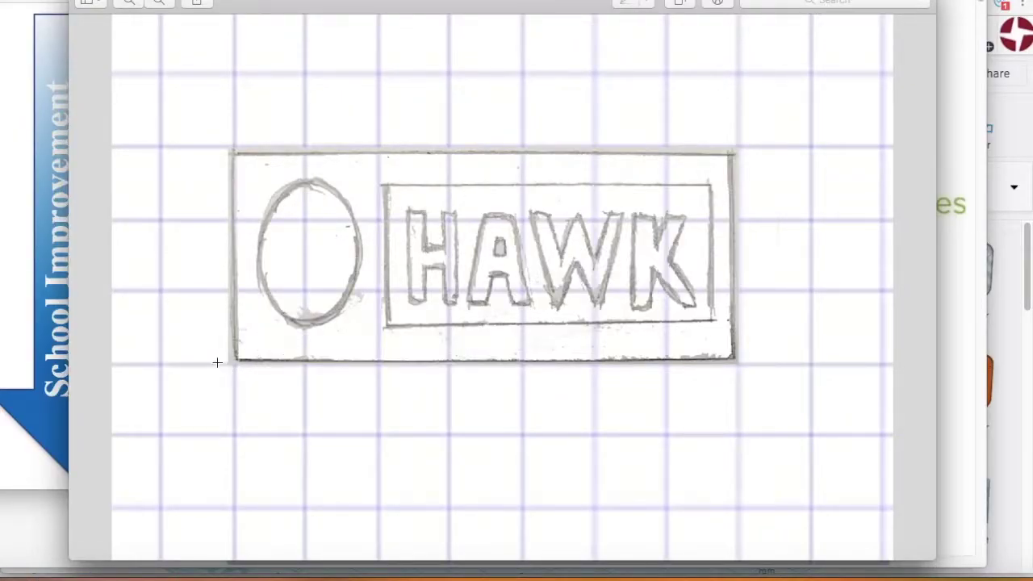
pyautogui.moveTo(69, 347); pyautogui.dragTo(24, 343)
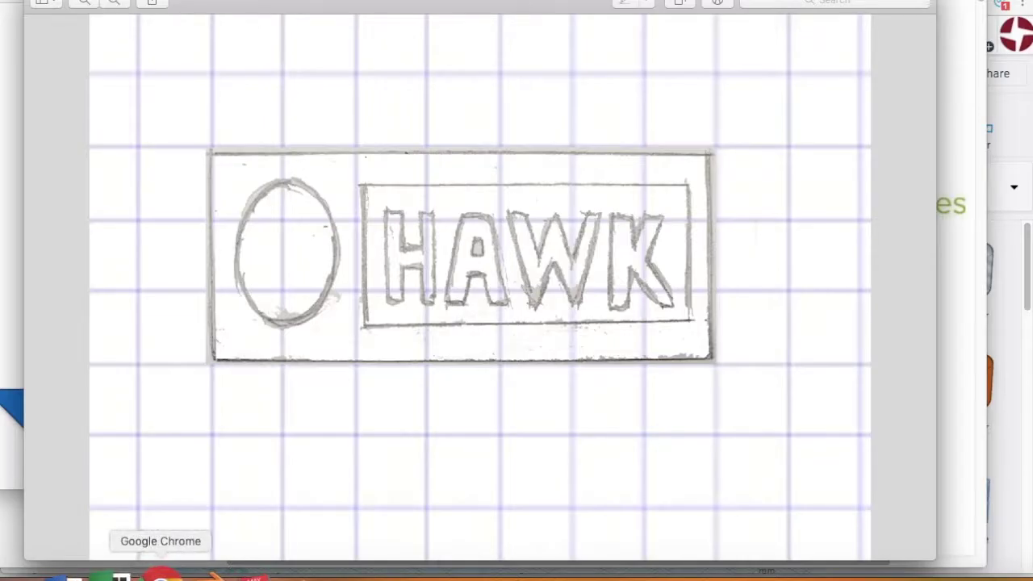
pyautogui.click(158, 571)
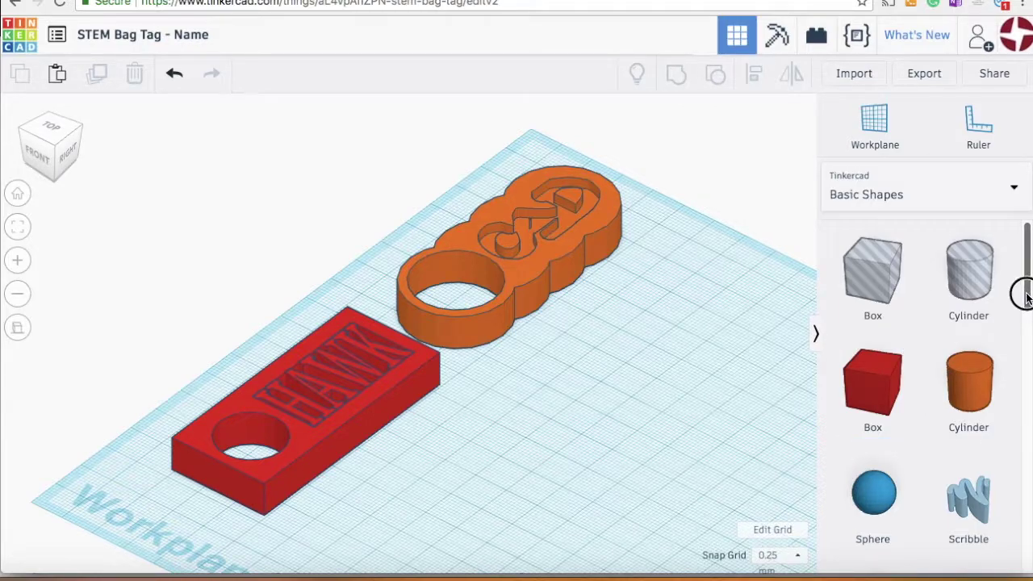
# Step: Drop a red Box from Basic Shapes next to the HAWK tag and zoom in on it
pyautogui.moveTo(1021, 295)
pyautogui.mouseDown()
pyautogui.moveTo(1026, 367)
pyautogui.moveTo(1021, 295)
pyautogui.mouseUp()
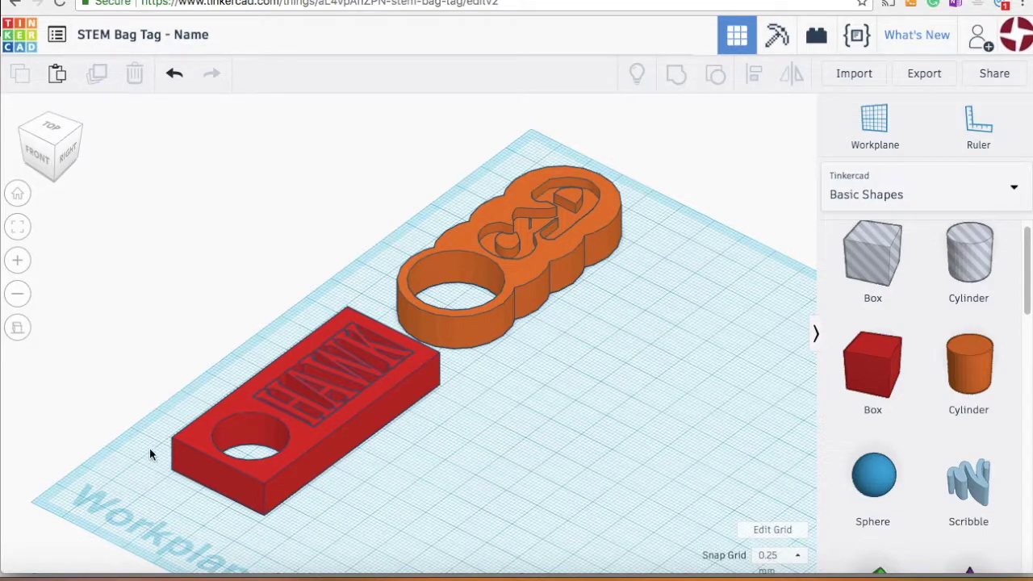
pyautogui.moveTo(874, 373); pyautogui.dragTo(459, 494)
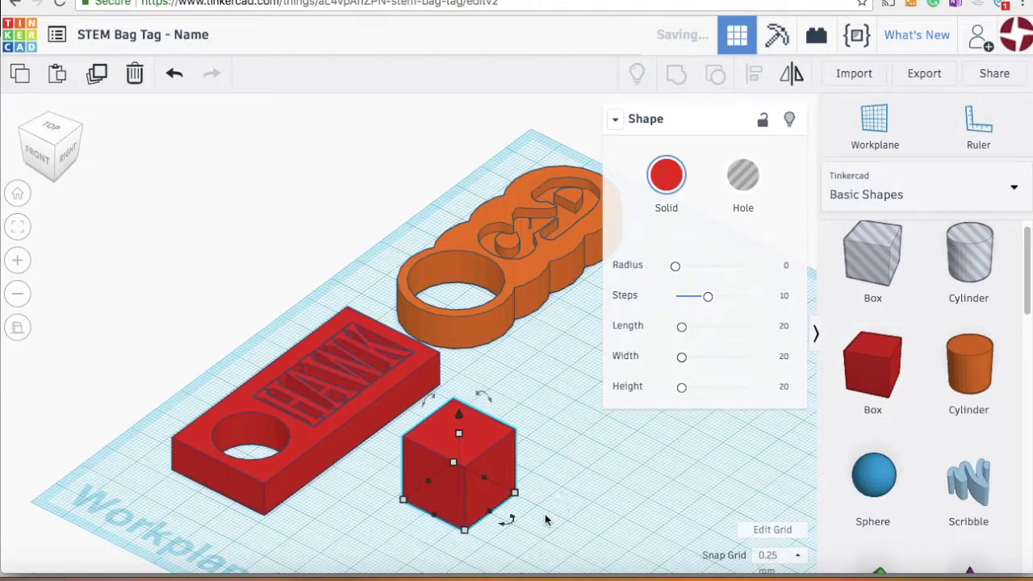
pyautogui.scroll(-5, 509, 532)
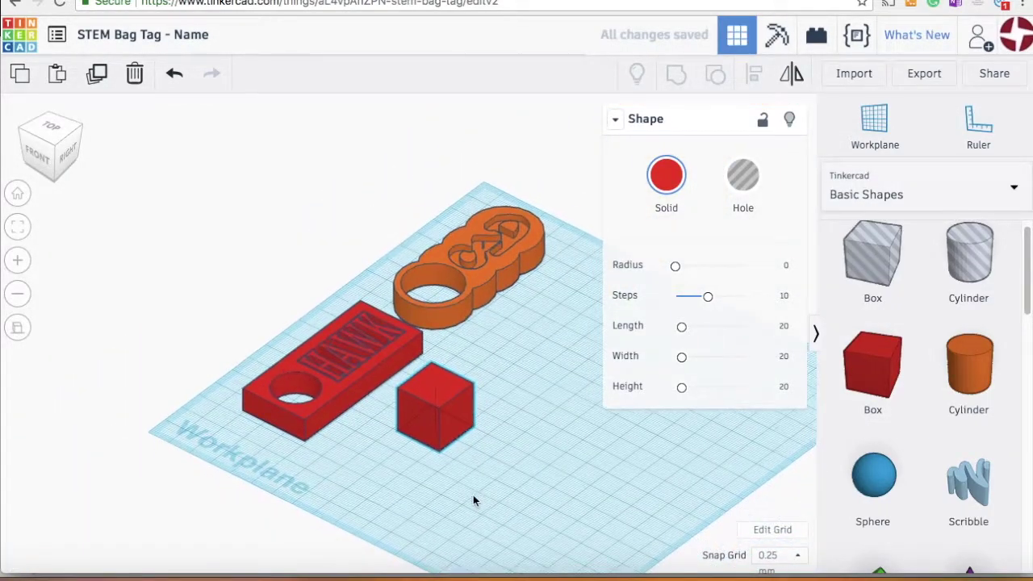
pyautogui.scroll(3, 484, 440)
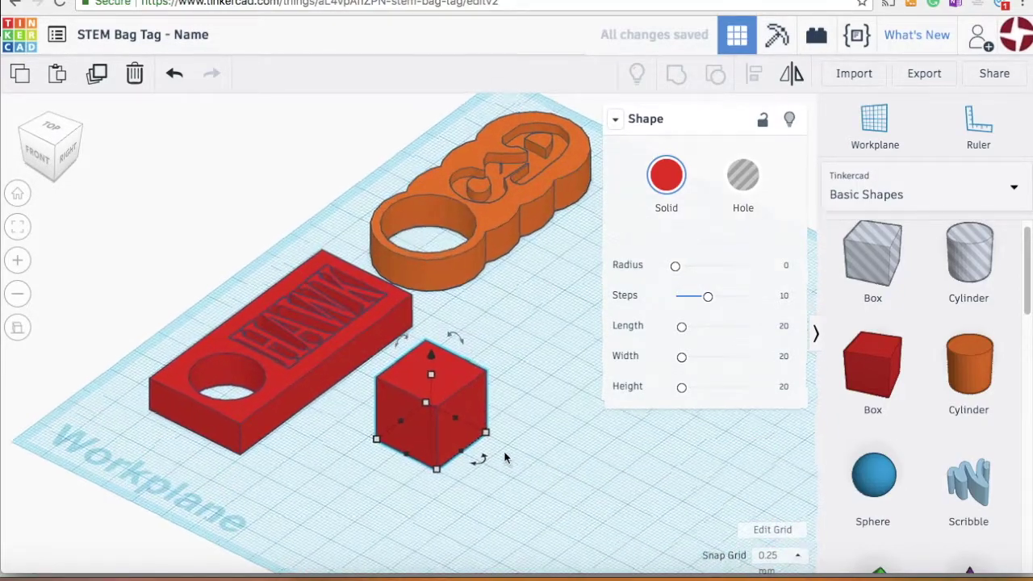
pyautogui.scroll(2, 504, 457)
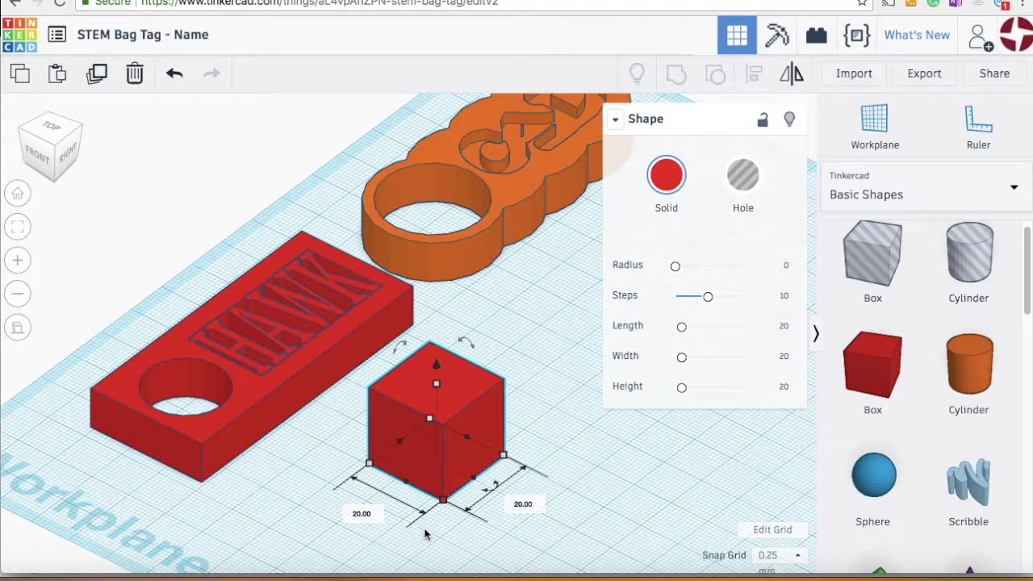
# Step: Resize the red box's footprint to 30 by 70
pyautogui.click(365, 516)
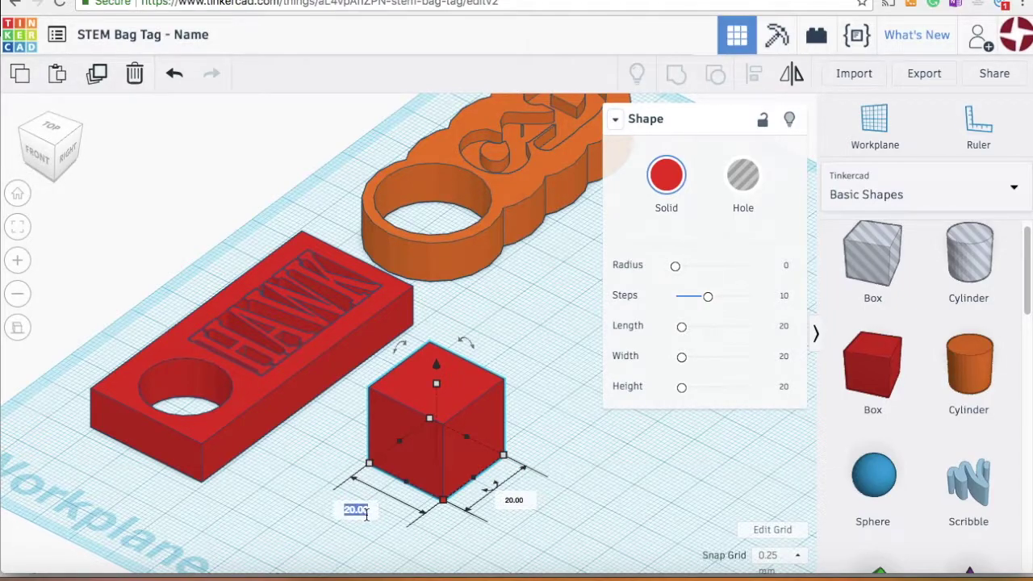
pyautogui.write('30')
pyautogui.press('Return')
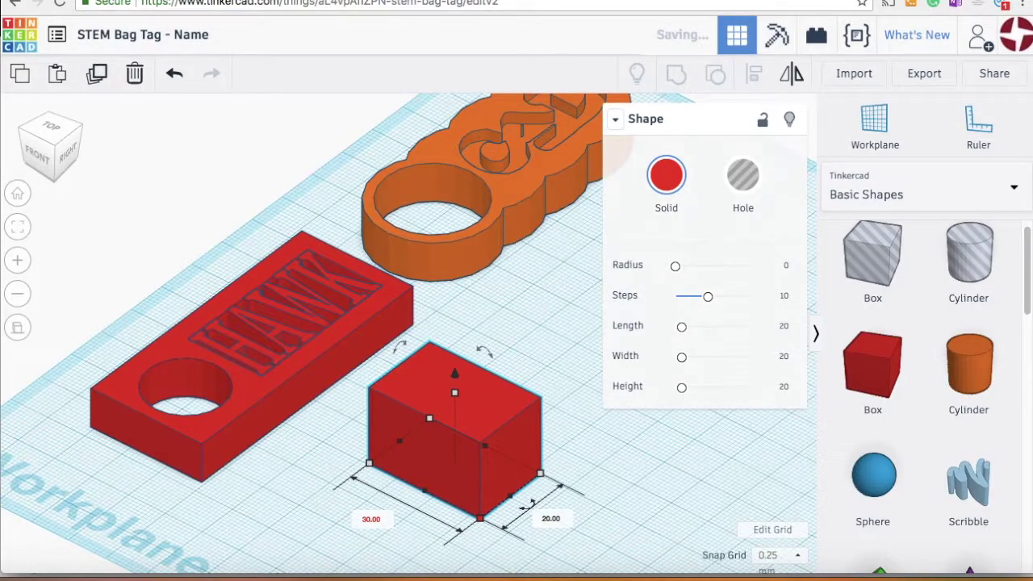
pyautogui.click(552, 523)
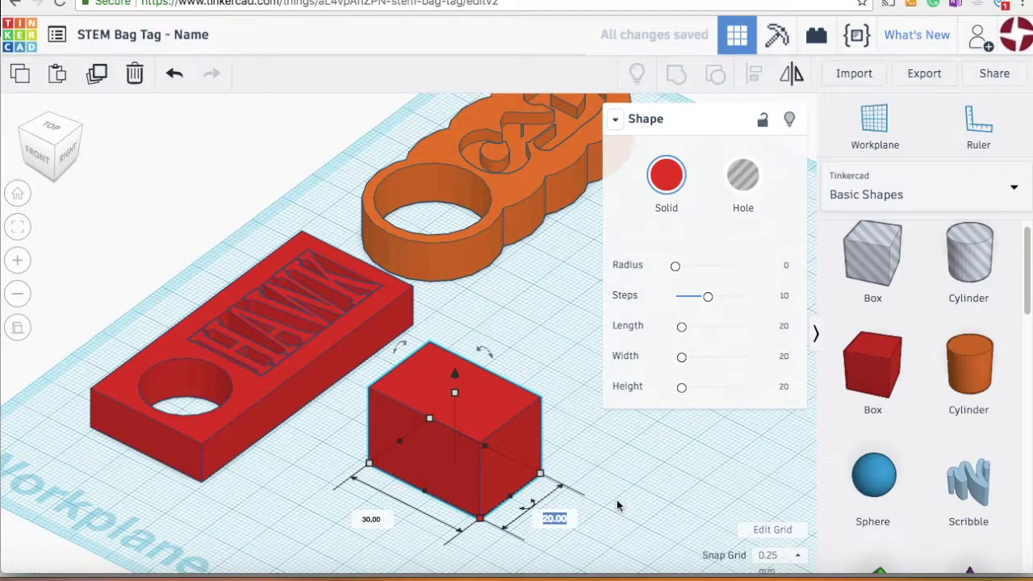
pyautogui.write('70')
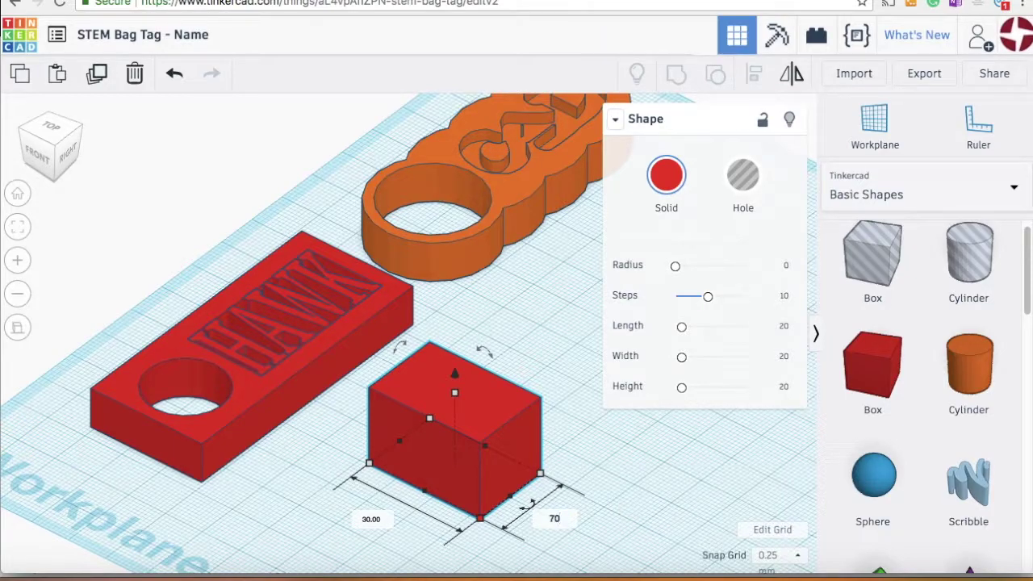
pyautogui.press('Return')
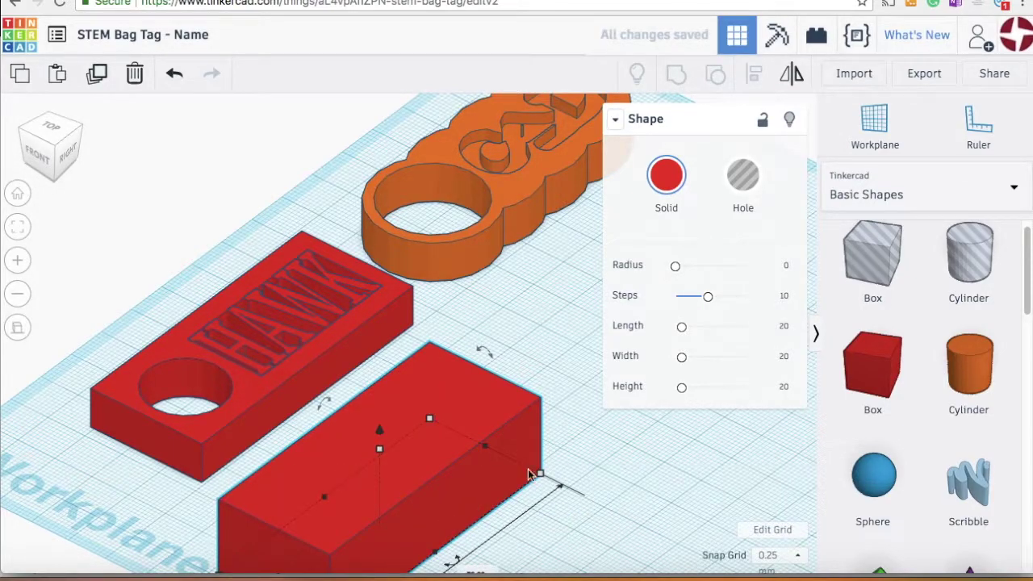
# Step: Move the box beside the HAWK tag and set its height to 10
pyautogui.scroll(-1, 440, 380)
pyautogui.scroll(-2, 446, 374)
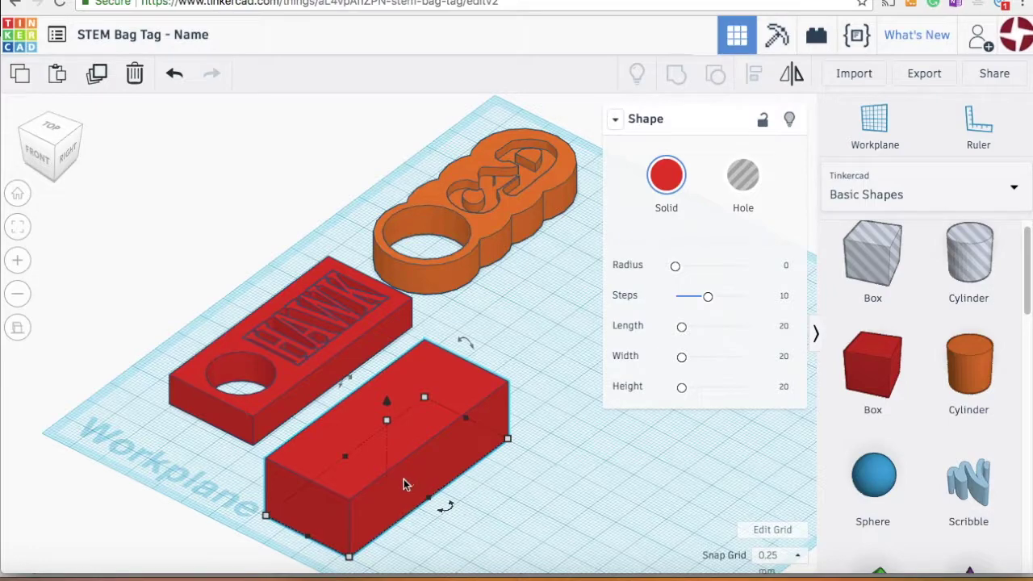
pyautogui.moveTo(405, 484); pyautogui.dragTo(452, 448)
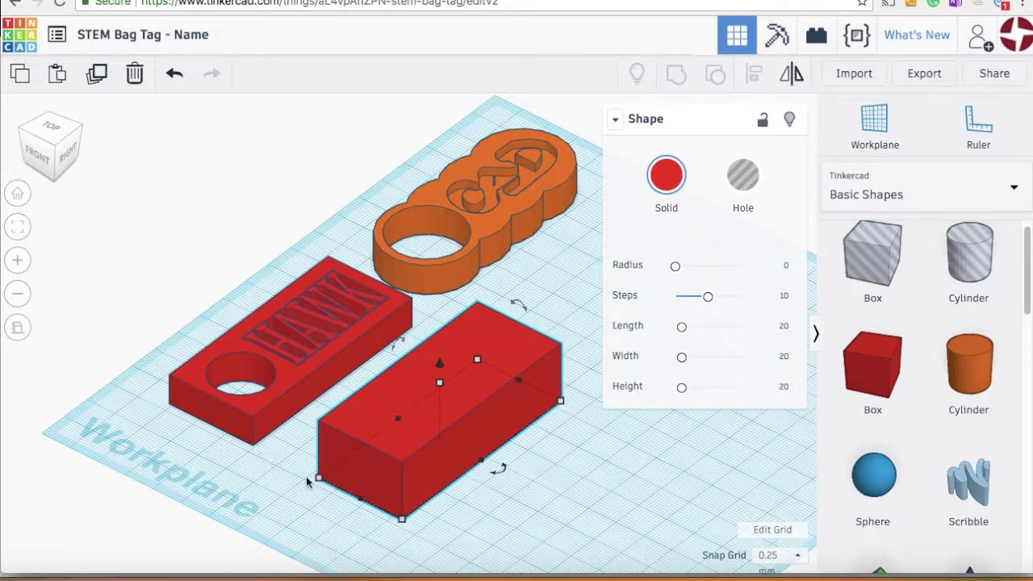
pyautogui.moveTo(318, 477)
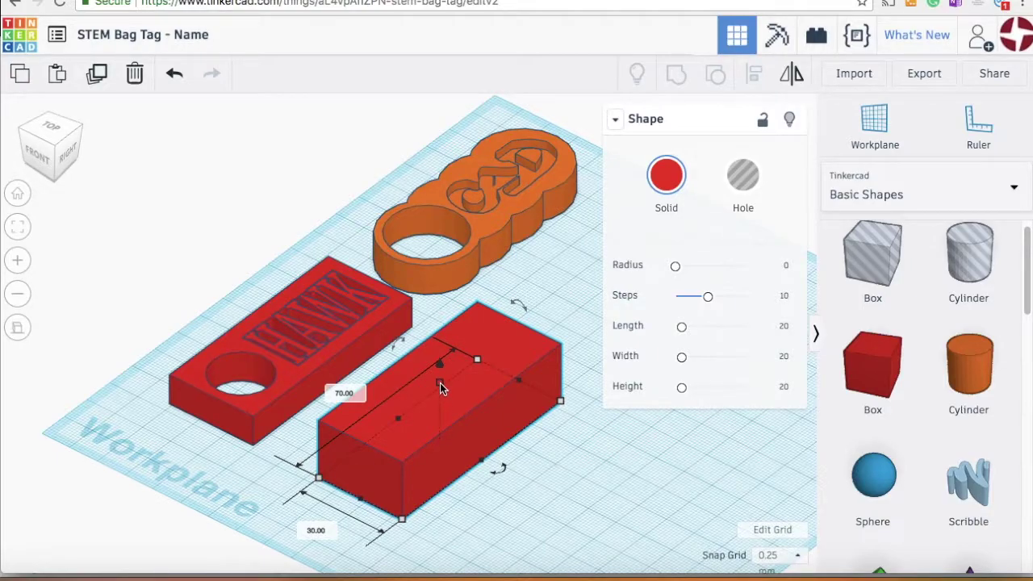
pyautogui.moveTo(439, 383)
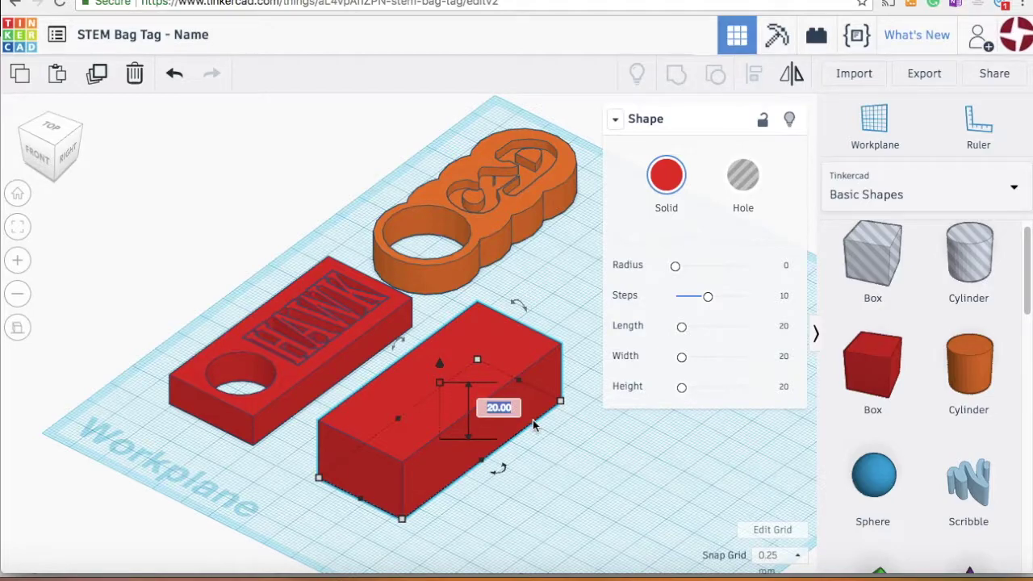
pyautogui.write('10')
pyautogui.press('Return')
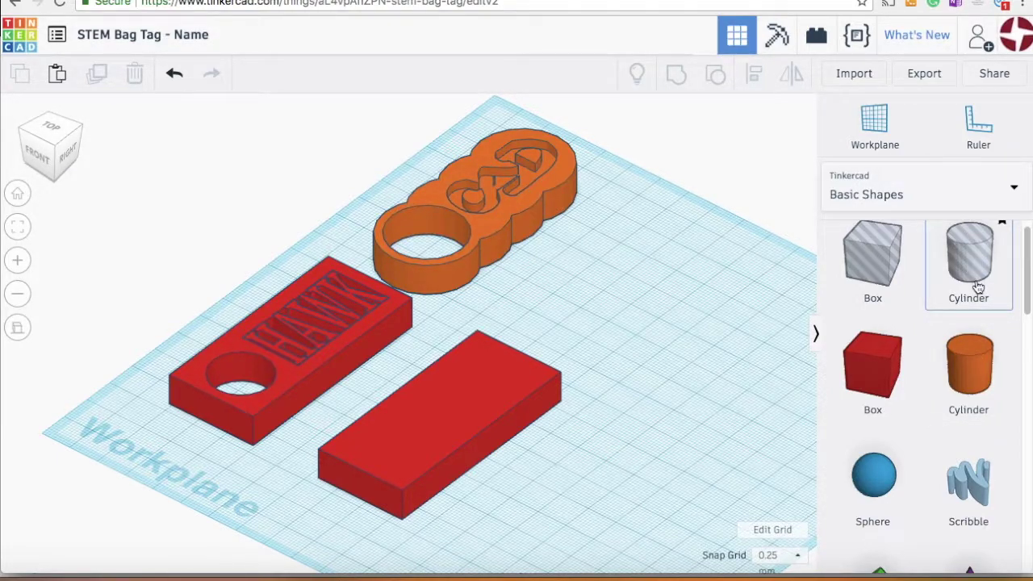
# Step: Place a cylinder hole onto the new red slab, viewed from directly above
pyautogui.moveTo(977, 276); pyautogui.dragTo(398, 470)
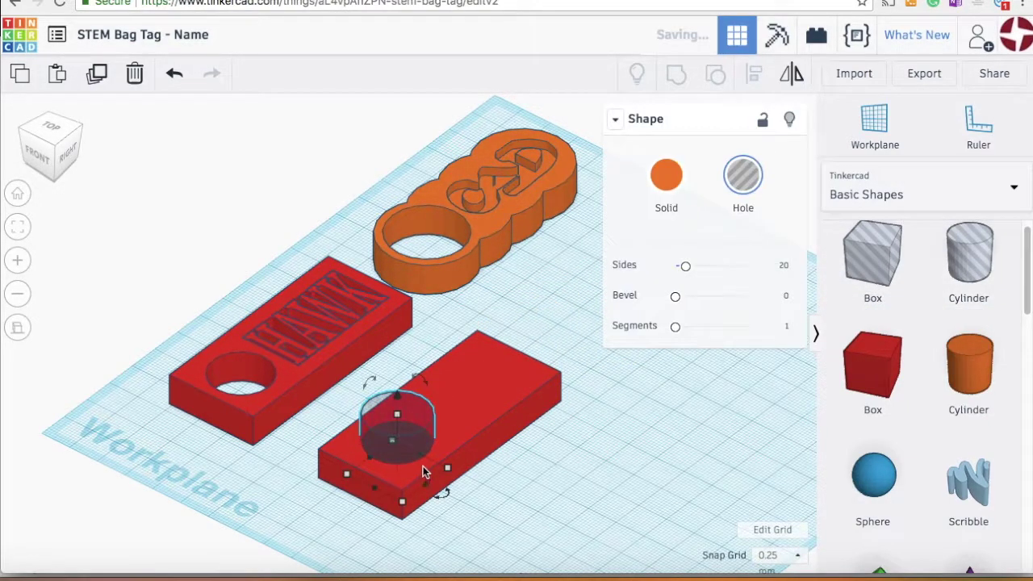
pyautogui.click(51, 130)
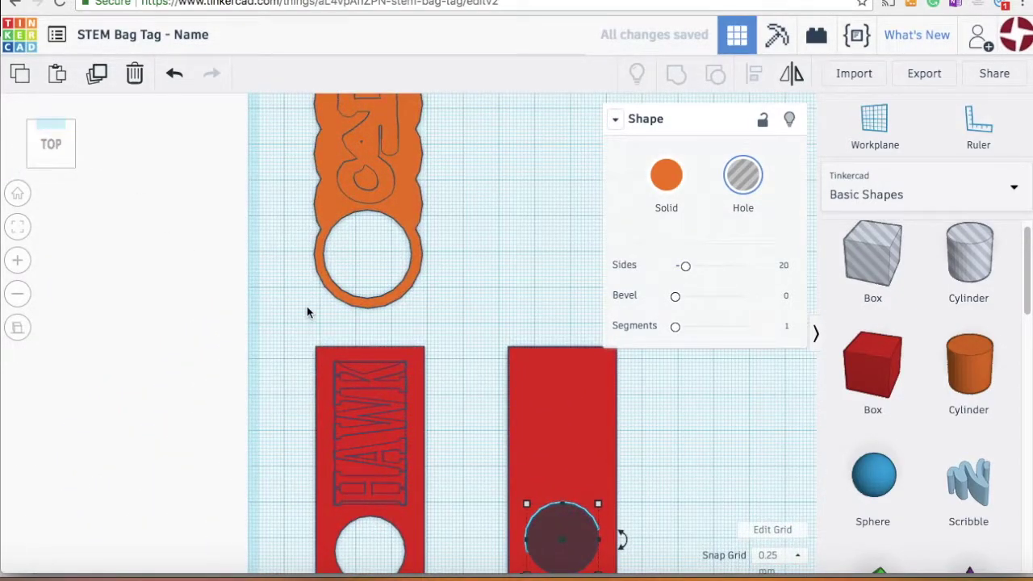
pyautogui.scroll(-5, 383, 386)
pyautogui.moveTo(460, 459); pyautogui.dragTo(447, 415, button='middle')
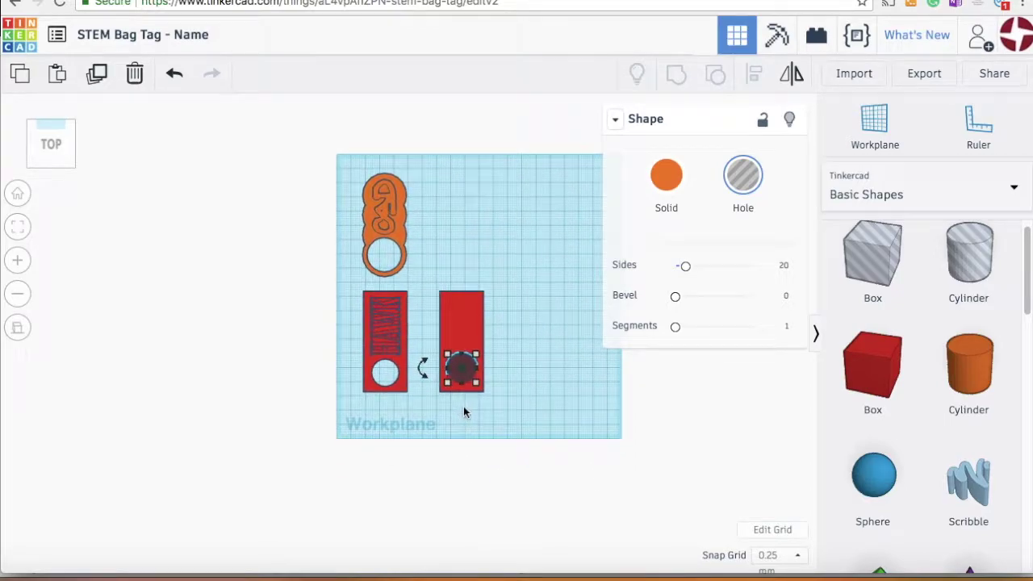
pyautogui.scroll(5, 463, 412)
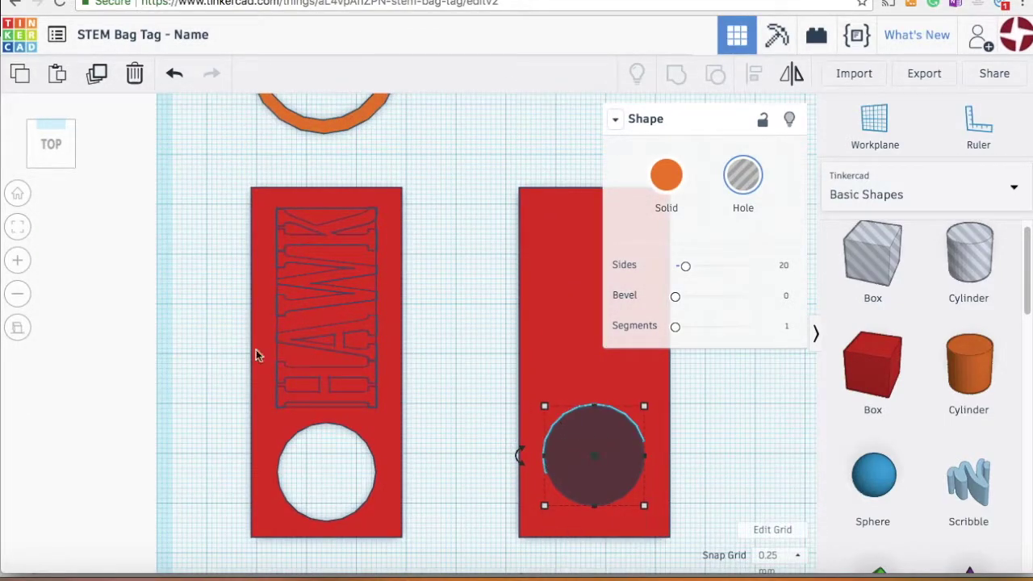
pyautogui.click(17, 327)
pyautogui.click(17, 326)
pyautogui.moveTo(544, 505)
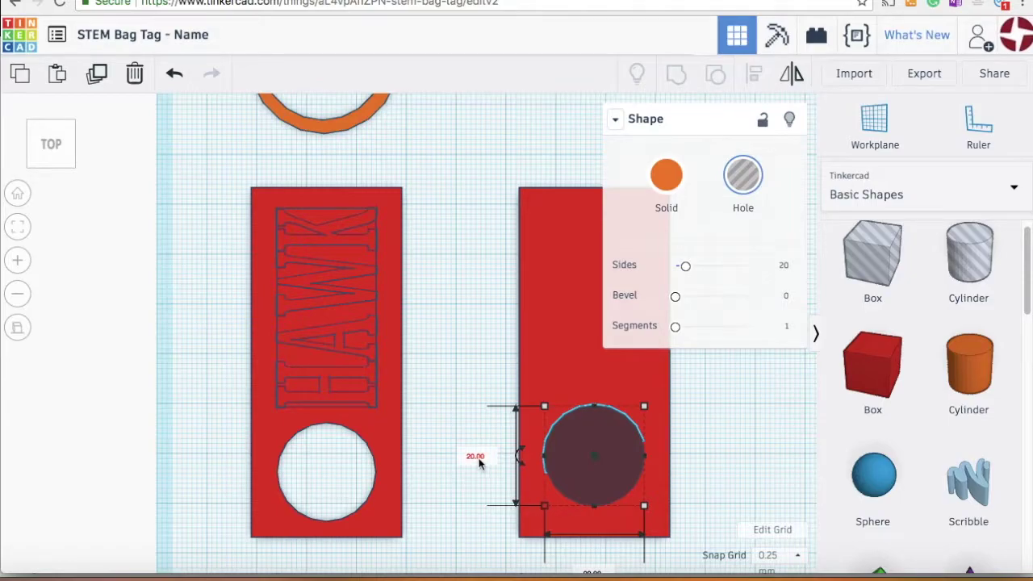
pyautogui.scroll(-1, 502, 479)
pyautogui.scroll(1, 577, 494)
# Step: Nudge the hole cylinder down and slightly right toward the slab's end
pyautogui.press('Down')
pyautogui.press('Down')
pyautogui.press('Down')
pyautogui.press('Down')
pyautogui.press('Down')
pyautogui.press('Down')
pyautogui.press('Down')
pyautogui.press('Down')
pyautogui.press('Down')
pyautogui.press('Down')
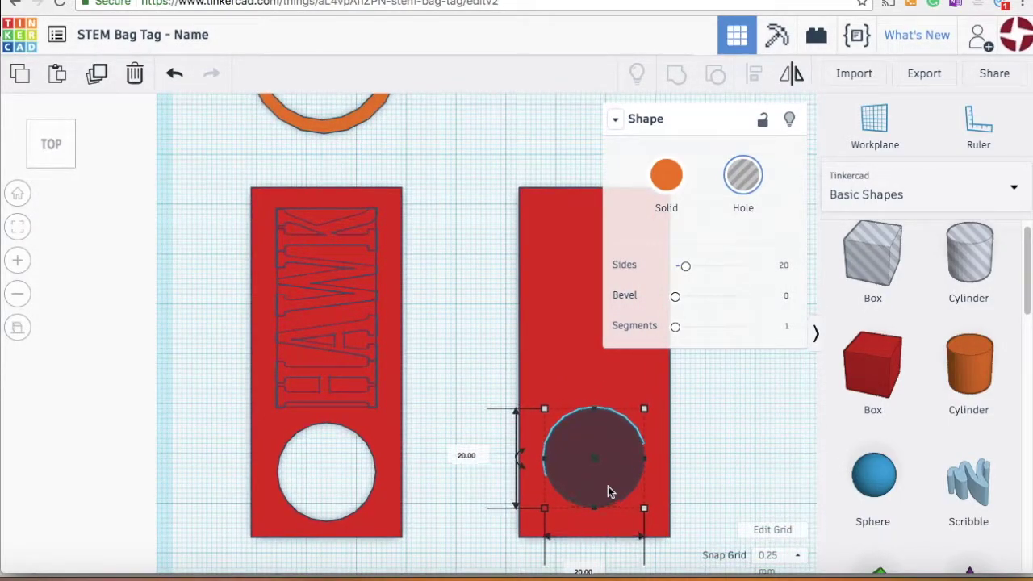
pyautogui.press('Down')
pyautogui.press('Right')
pyautogui.press('Down')
pyautogui.press('Right')
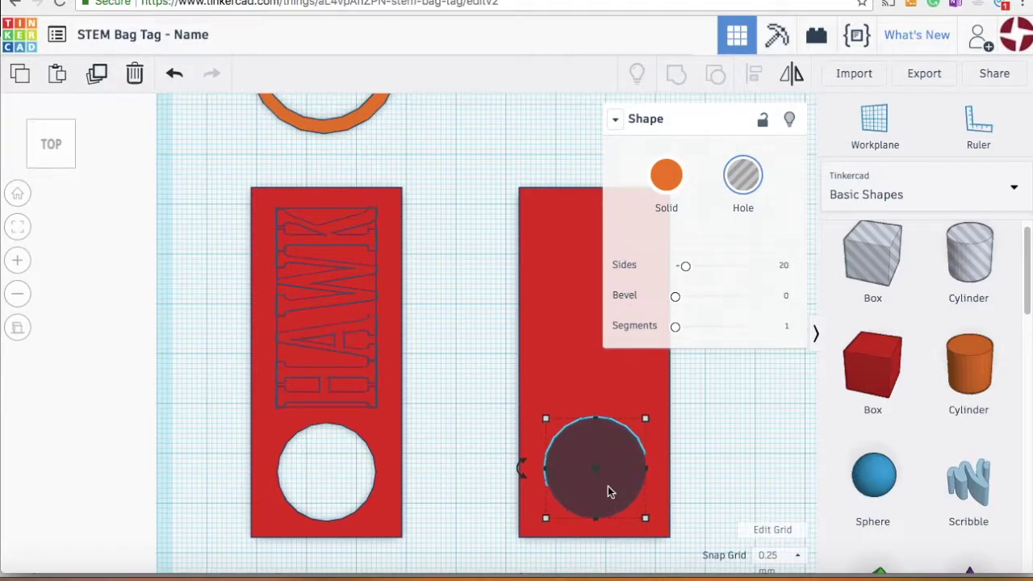
pyautogui.press('Down')
pyautogui.press('Down')
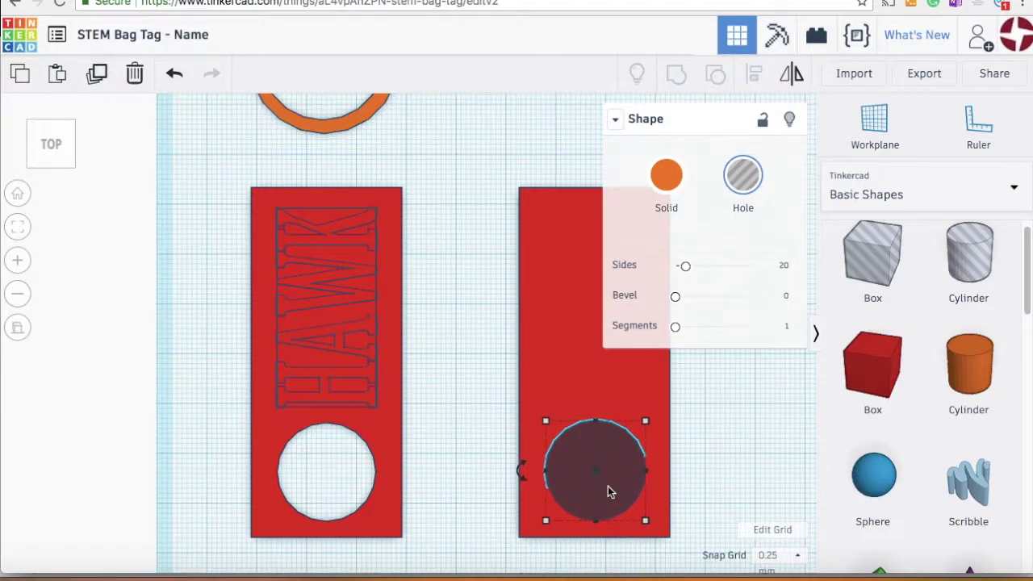
pyautogui.press('Down')
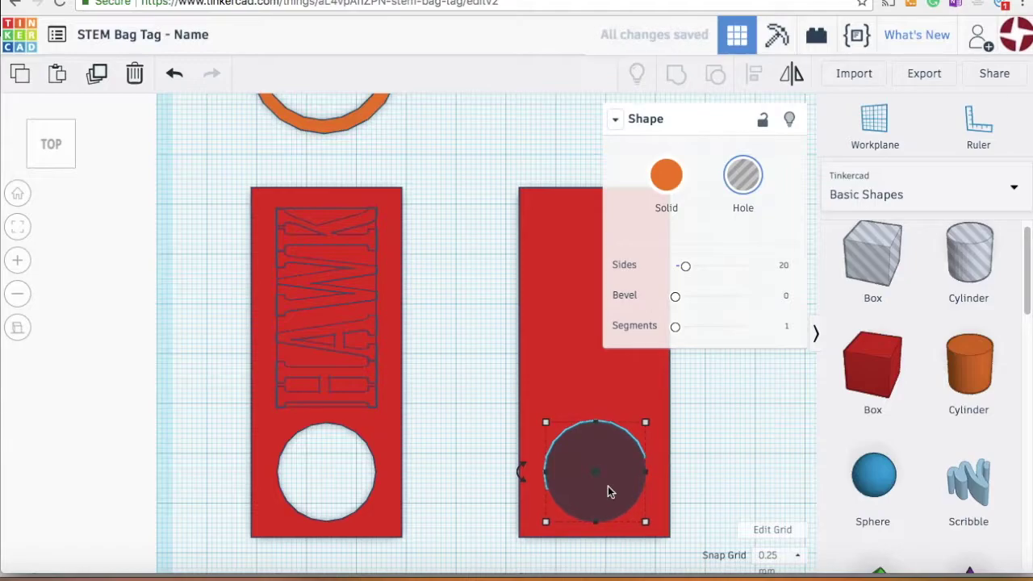
# Step: From an angled front-right view, select both the hole cylinder and the red slab
pyautogui.click(65, 143)
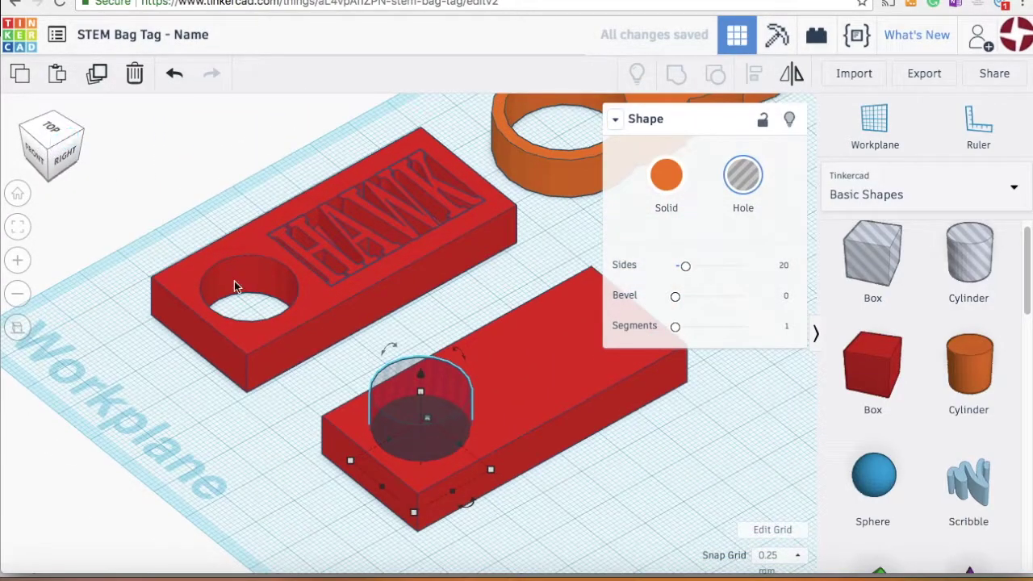
pyautogui.click(188, 429)
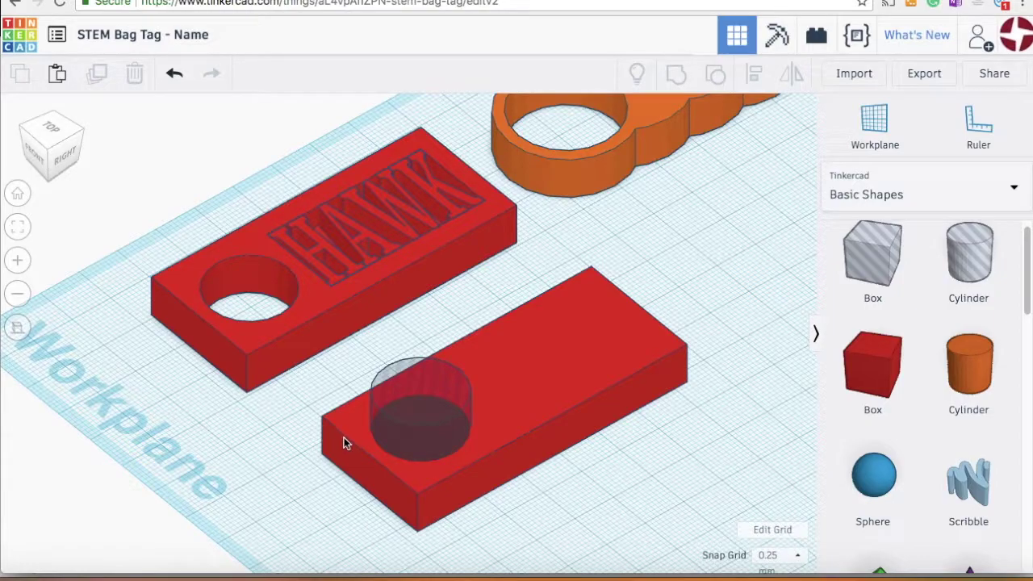
pyautogui.click(395, 388)
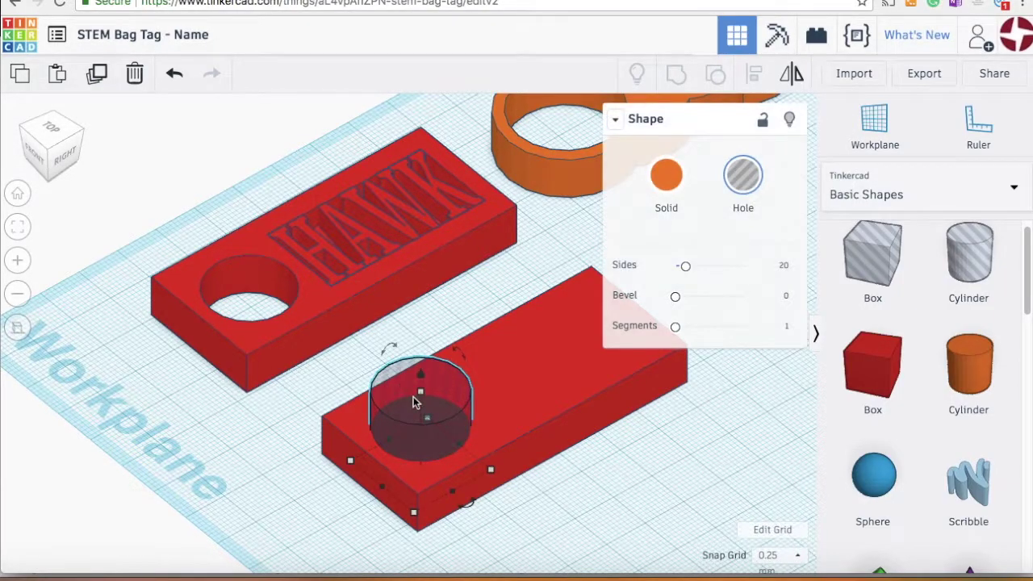
pyautogui.keyDown('shift'); pyautogui.click(349, 415); pyautogui.keyUp('shift')
# Step: Group the red slab with the hole cylinder to cut the round ring hole
pyautogui.click(288, 442)
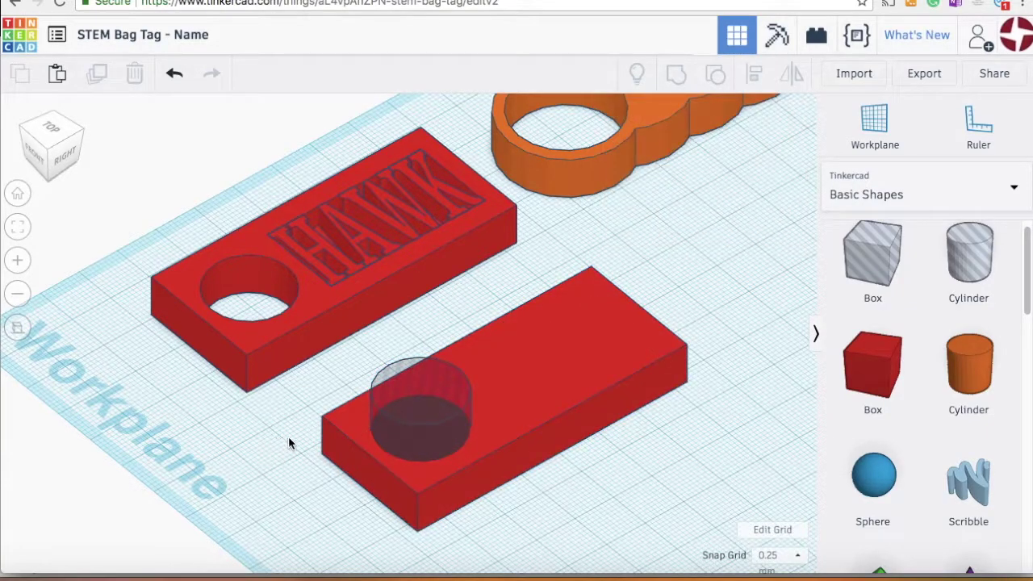
pyautogui.click(350, 426)
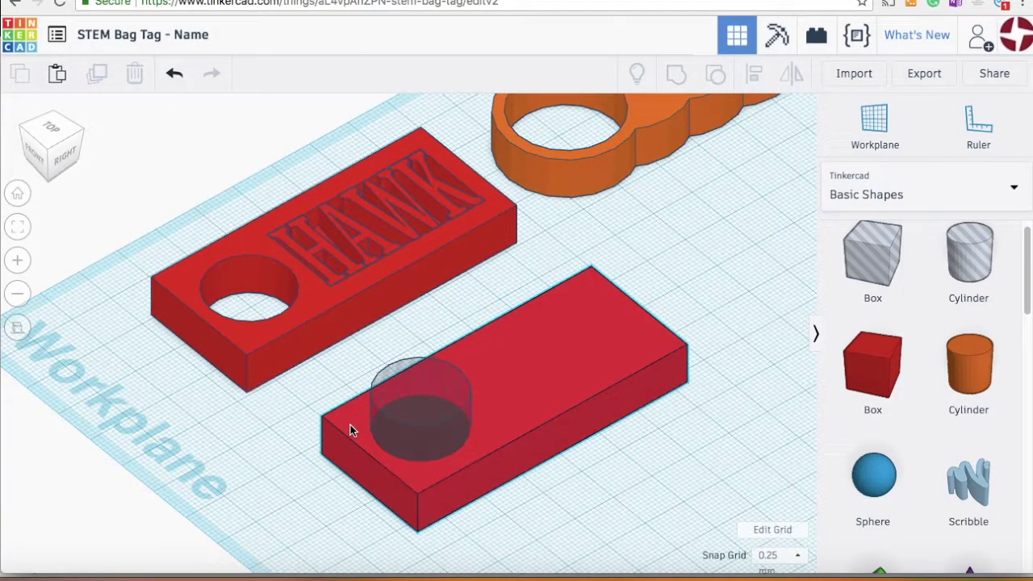
pyautogui.keyDown('shift'); pyautogui.click(410, 395); pyautogui.keyUp('shift')
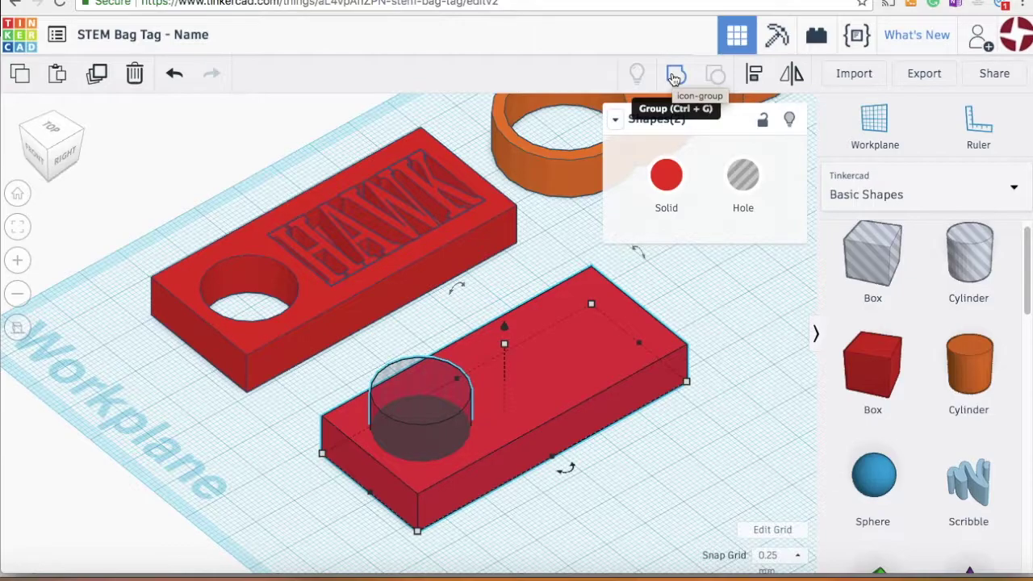
pyautogui.click(673, 78)
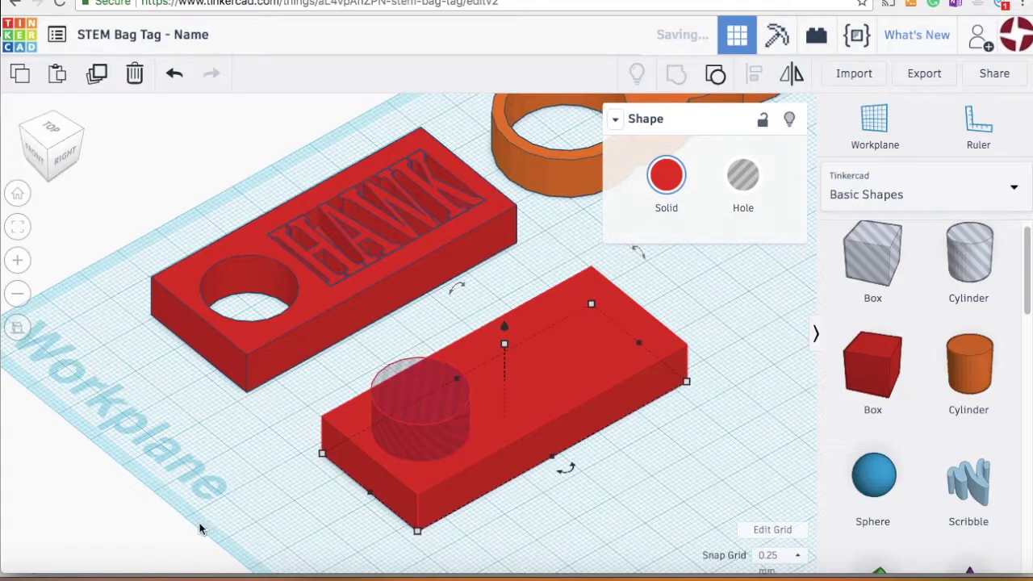
pyautogui.click(255, 457)
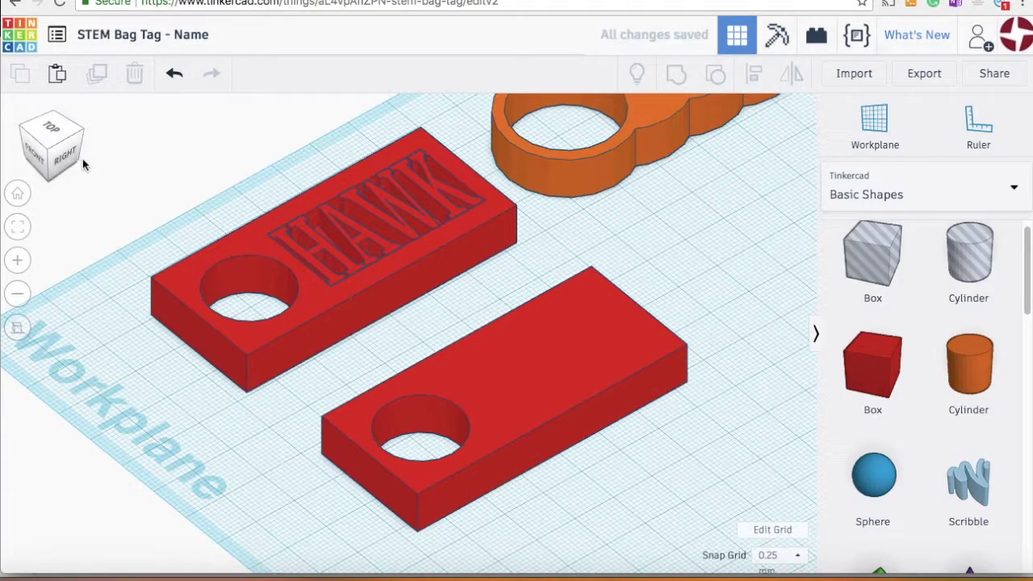
pyautogui.moveTo(82, 158)
pyautogui.mouseDown()
pyautogui.moveTo(65, 154)
pyautogui.moveTo(68, 166)
pyautogui.mouseUp()
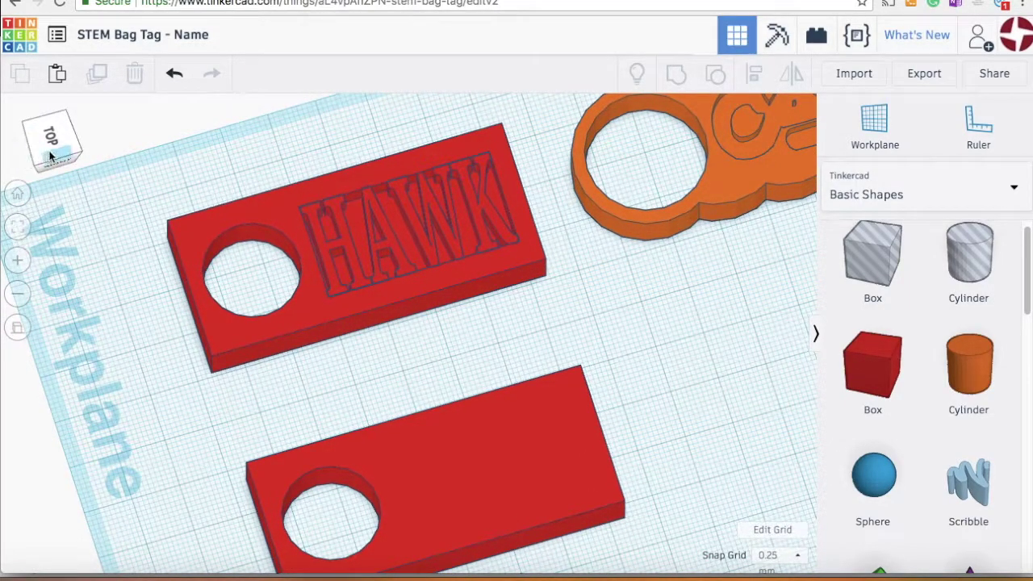
pyautogui.click(71, 158)
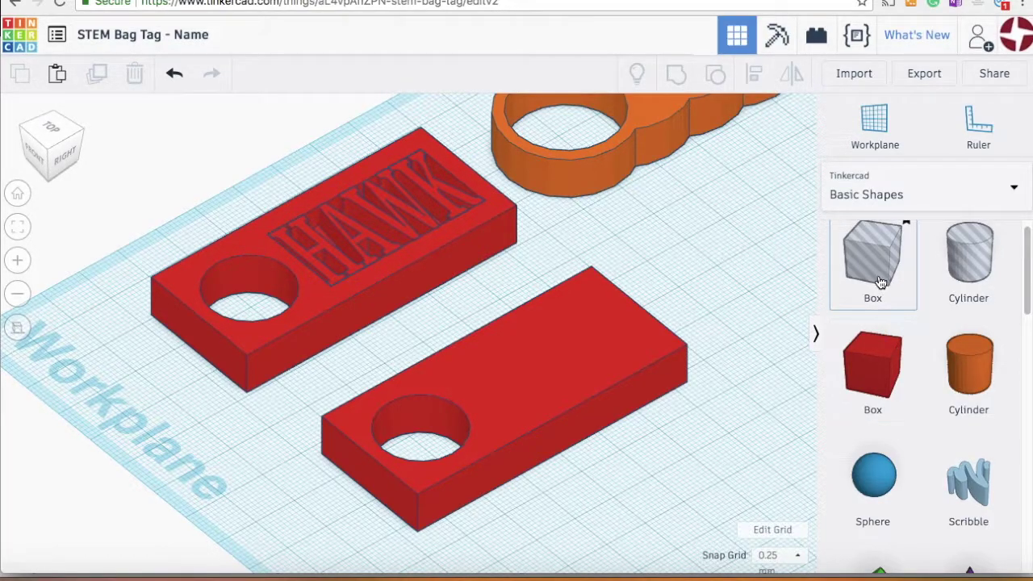
pyautogui.moveTo(880, 274); pyautogui.dragTo(519, 406)
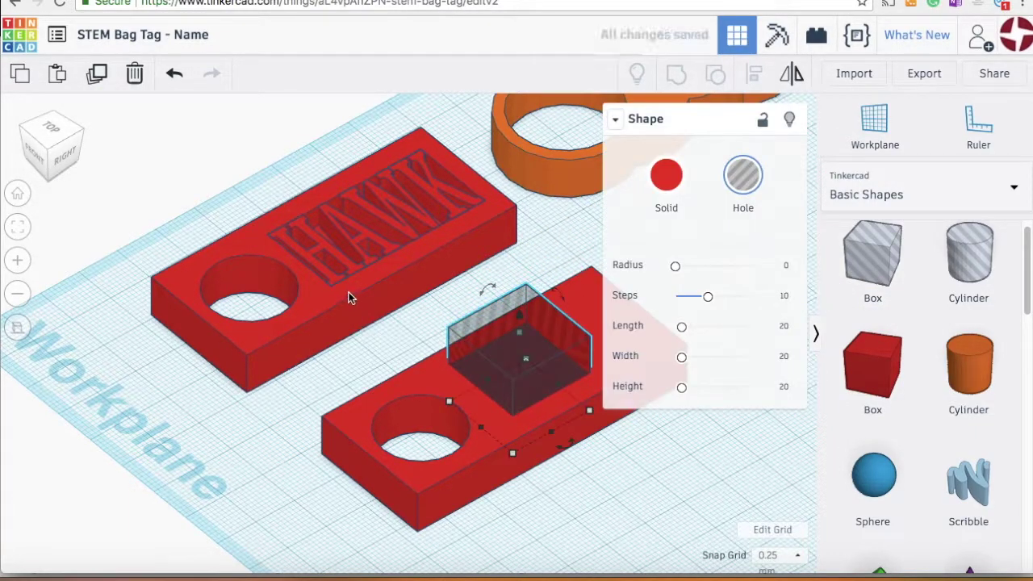
# Step: Move the hole box beside the round hole, widen it to 50, and slide it along the tag
pyautogui.click(51, 127)
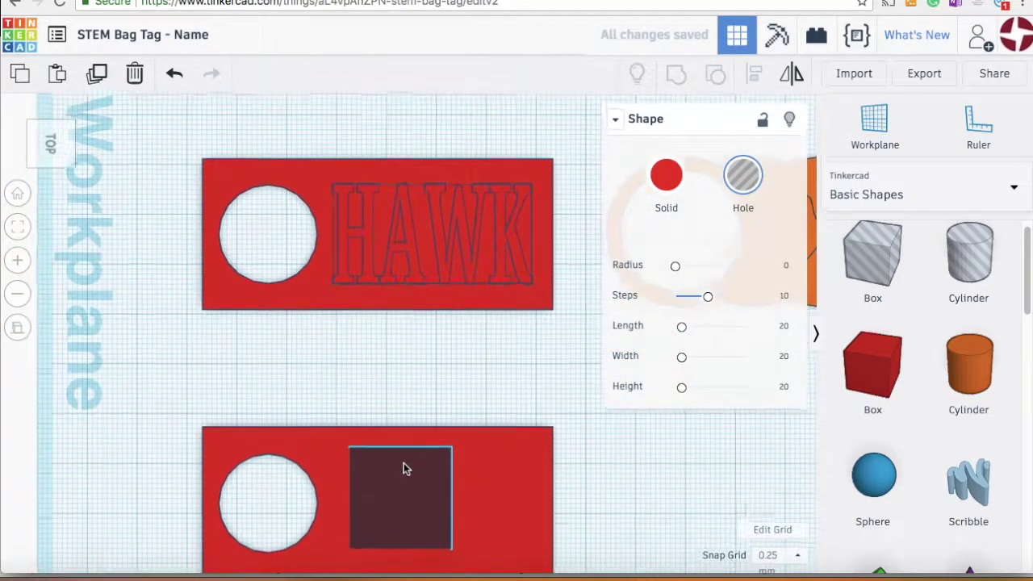
pyautogui.moveTo(367, 359); pyautogui.dragTo(350, 352)
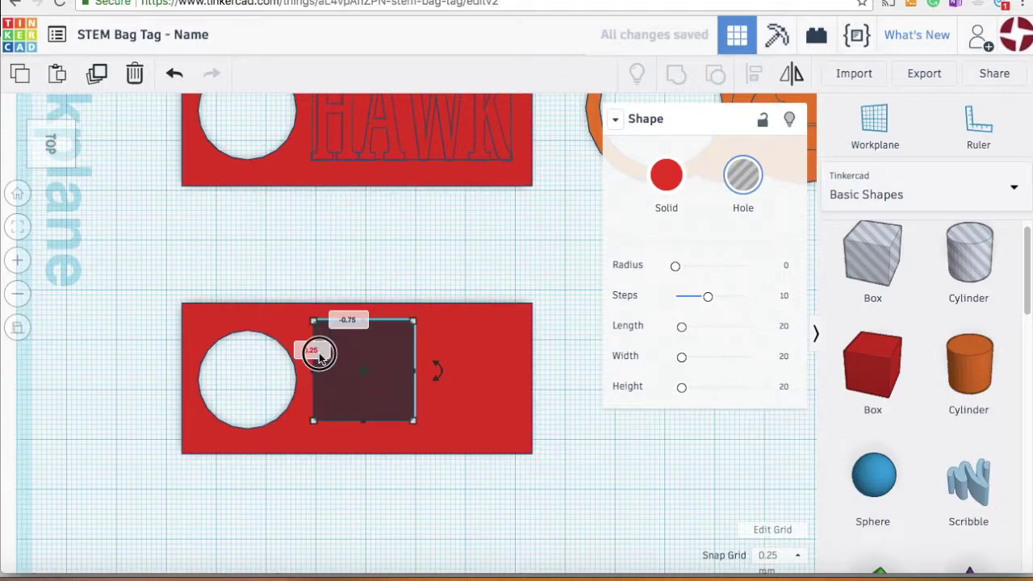
pyautogui.moveTo(314, 421)
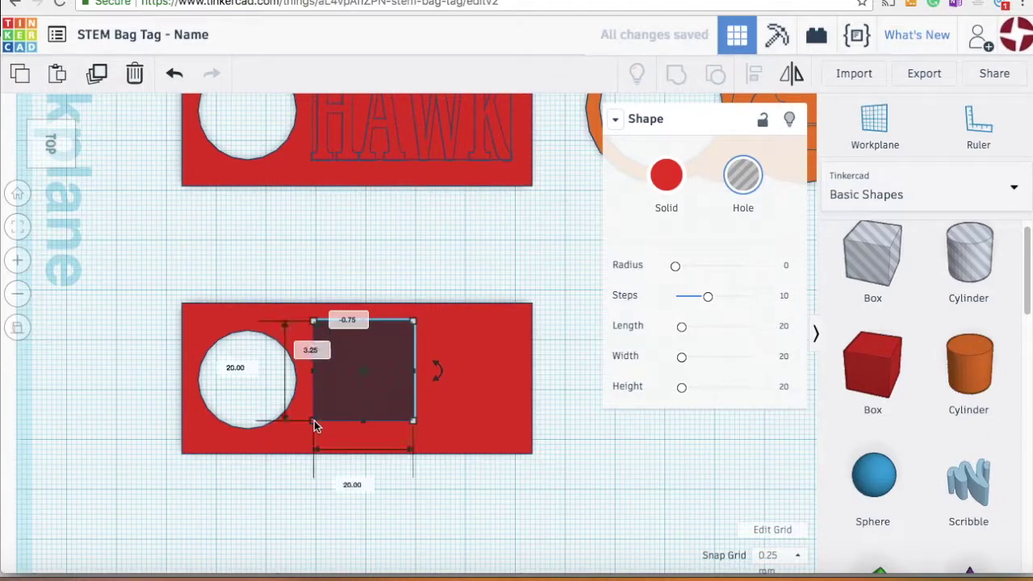
pyautogui.click(360, 487)
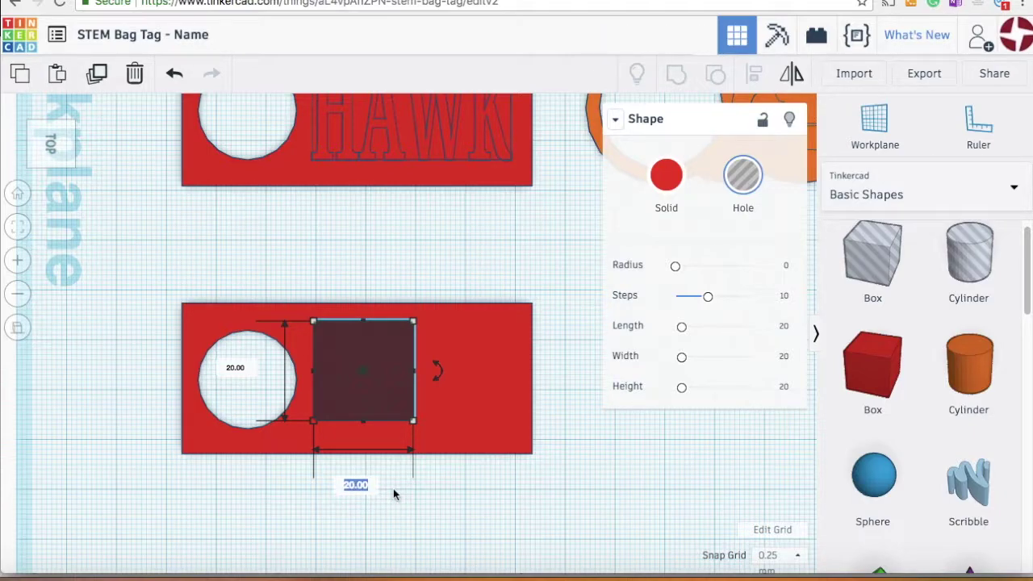
pyautogui.write('50')
pyautogui.press('Return')
pyautogui.moveTo(317, 397); pyautogui.dragTo(417, 410)
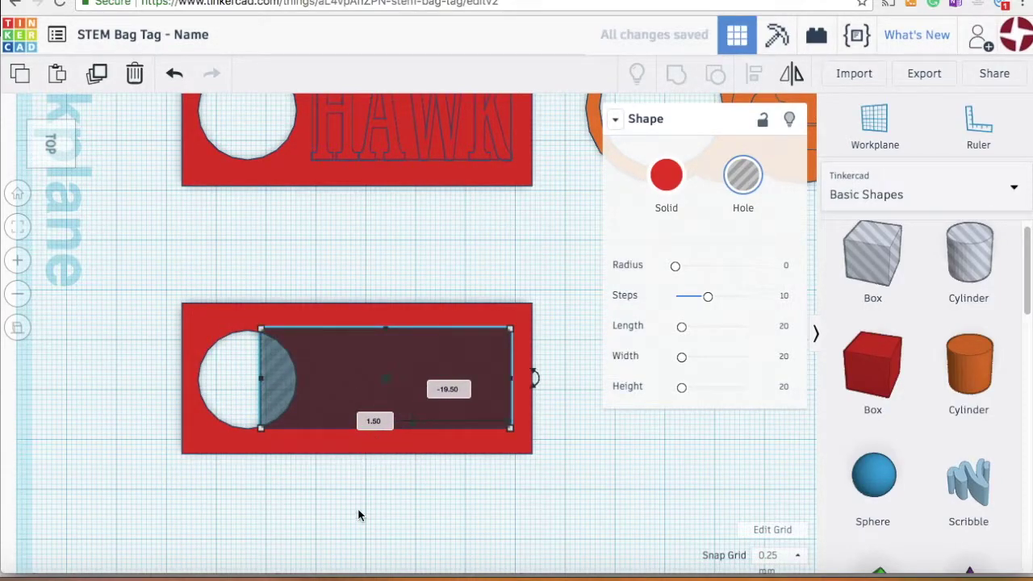
pyautogui.click(287, 465)
# Step: Set the hole box's length to 35, then change it to 40
pyautogui.click(268, 402)
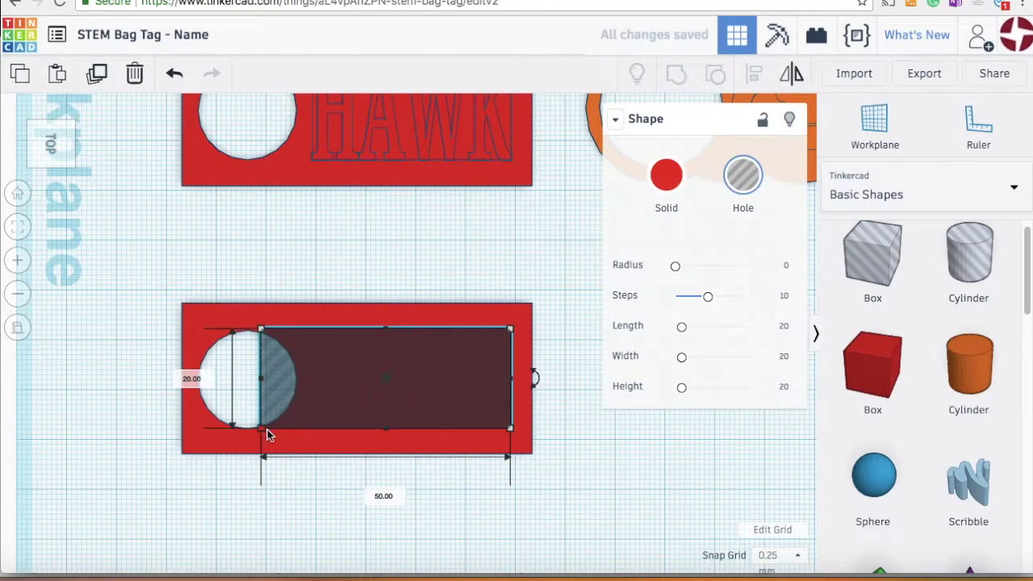
pyautogui.click(381, 497)
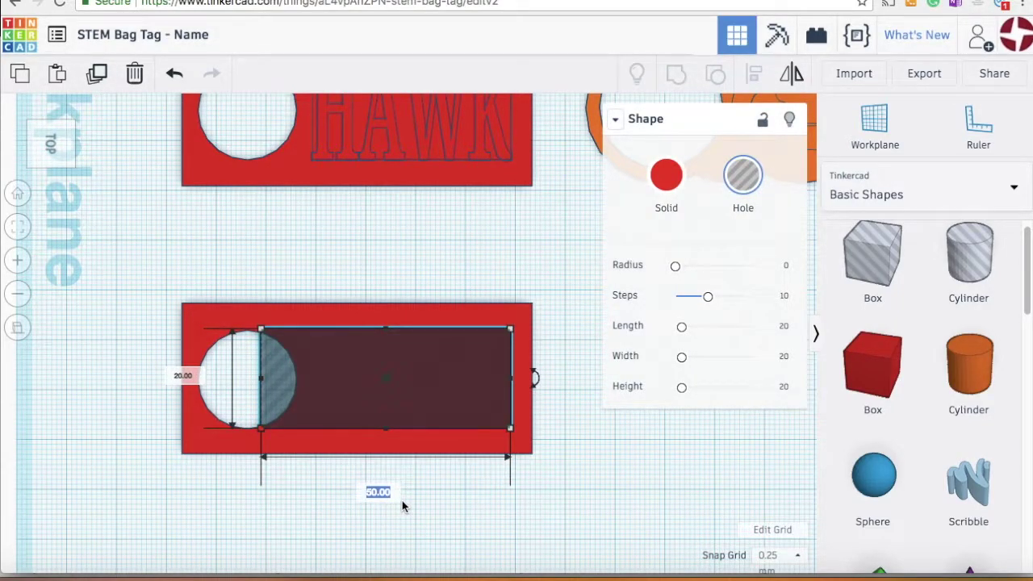
pyautogui.write('35')
pyautogui.press('Return')
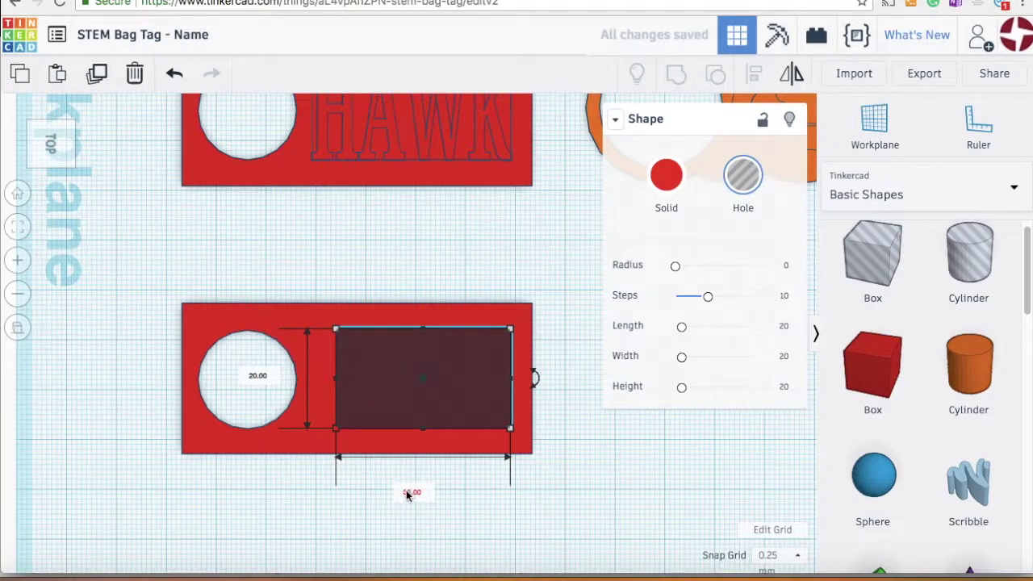
pyautogui.click(415, 492)
pyautogui.write('40')
pyautogui.press('Return')
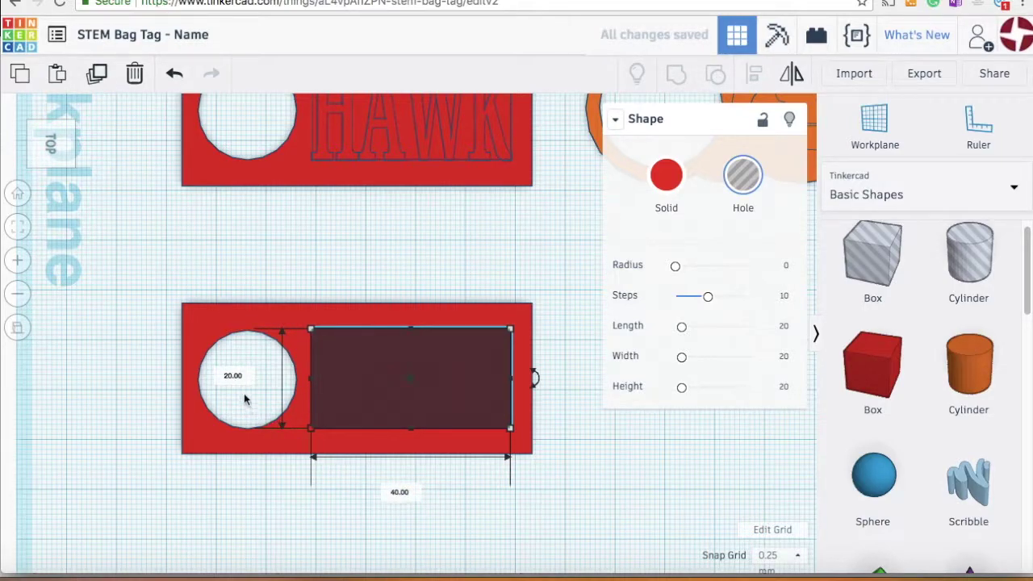
# Step: Nudge the rectangular hole box slightly right so it sits beside the ring hole
pyautogui.click(236, 381)
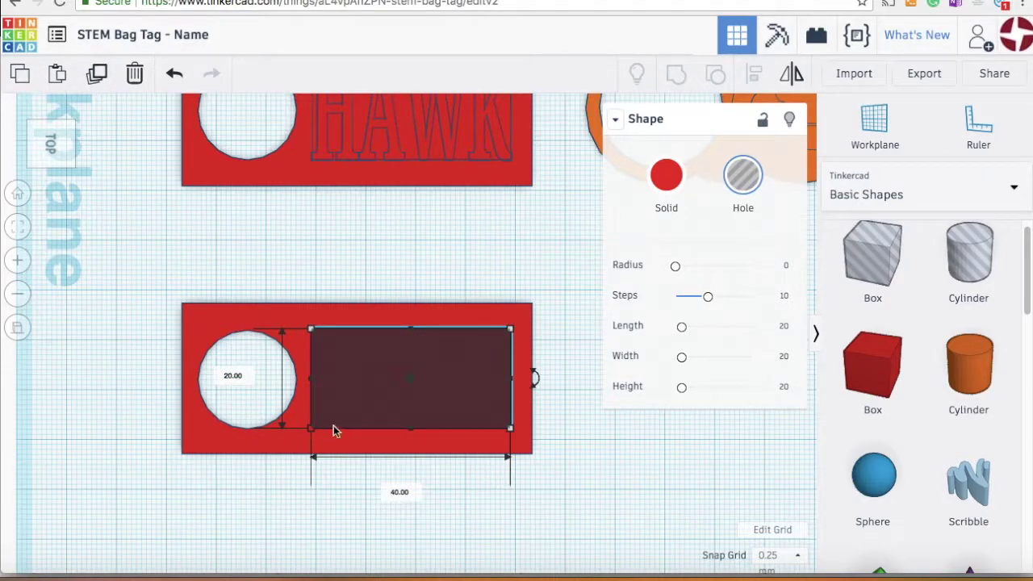
pyautogui.click(576, 490)
pyautogui.click(476, 415)
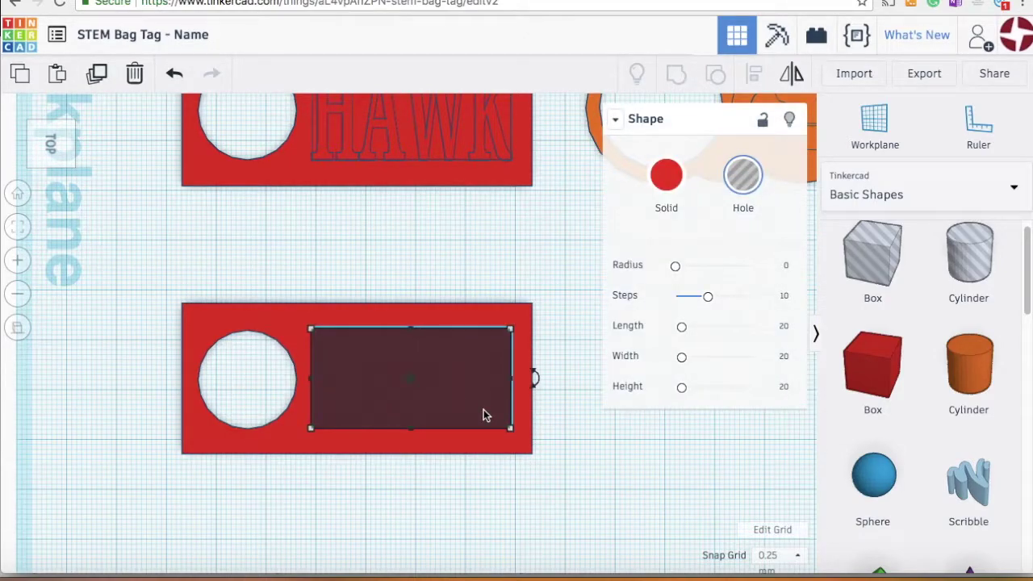
pyautogui.press('Right')
pyautogui.press('Right')
pyautogui.press('Right')
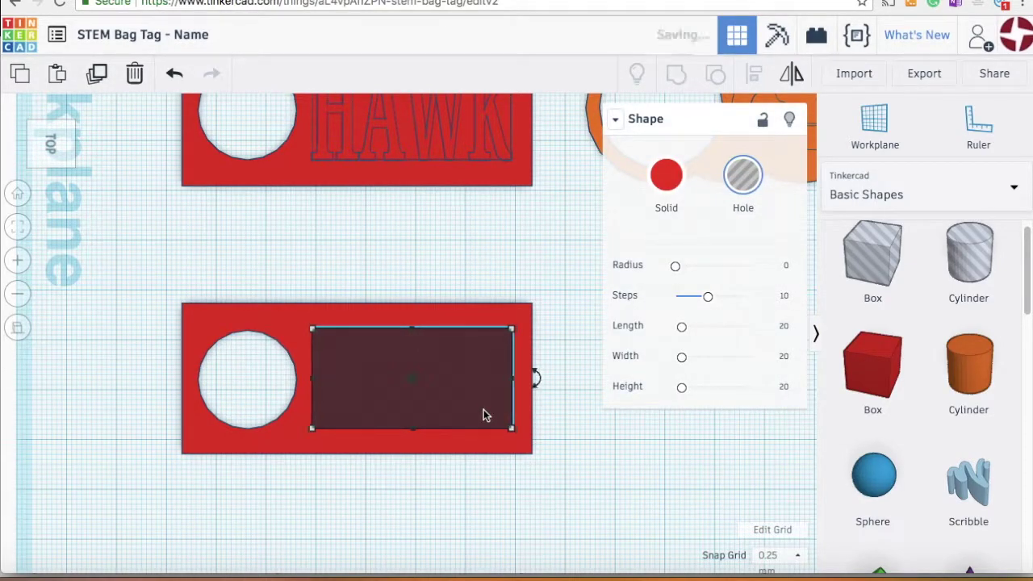
pyautogui.click(461, 509)
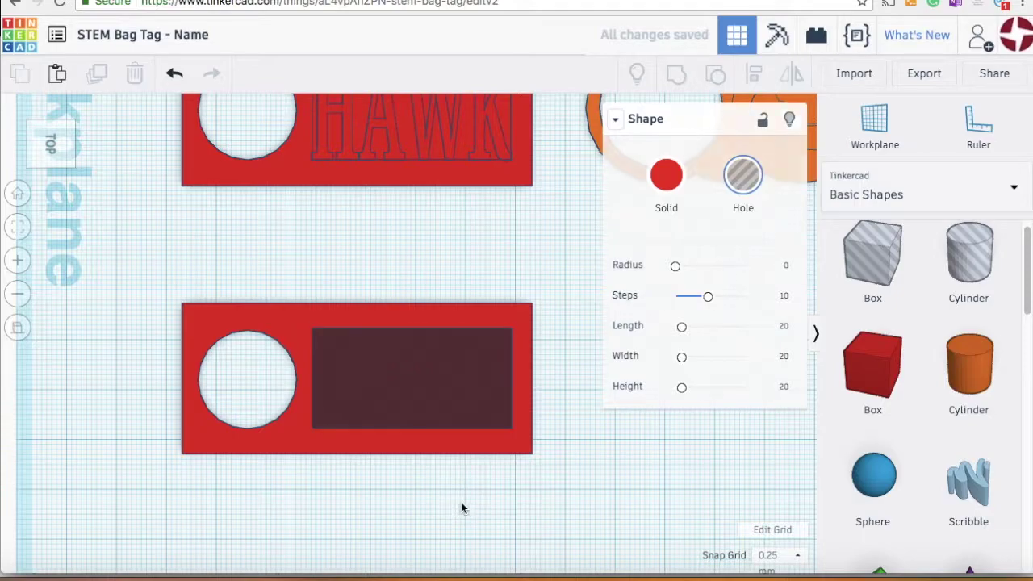
# Step: From the right-side view, raise the rectangular hole box to 5.75 mm, then return to top view
pyautogui.click(57, 153)
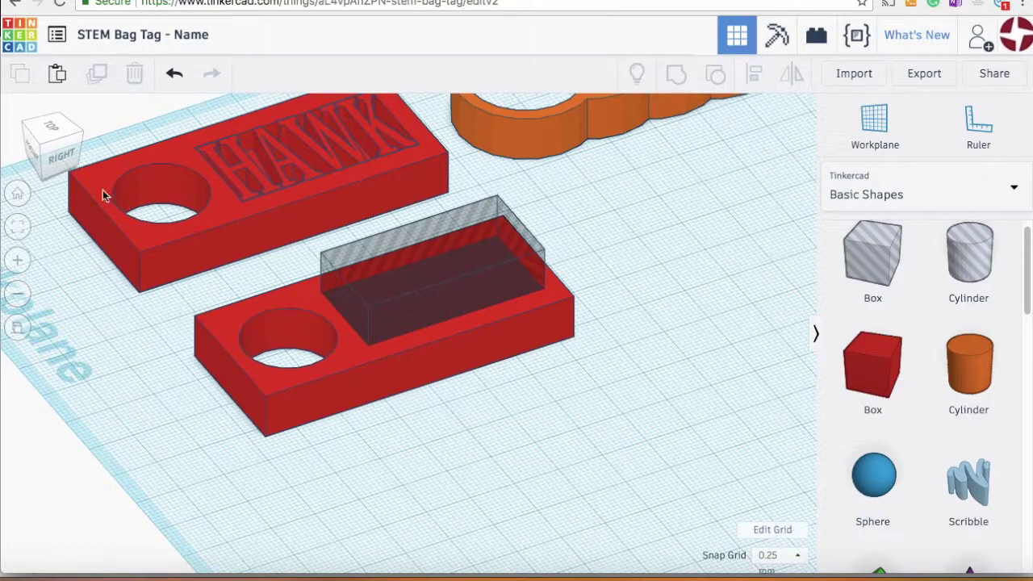
pyautogui.click(58, 156)
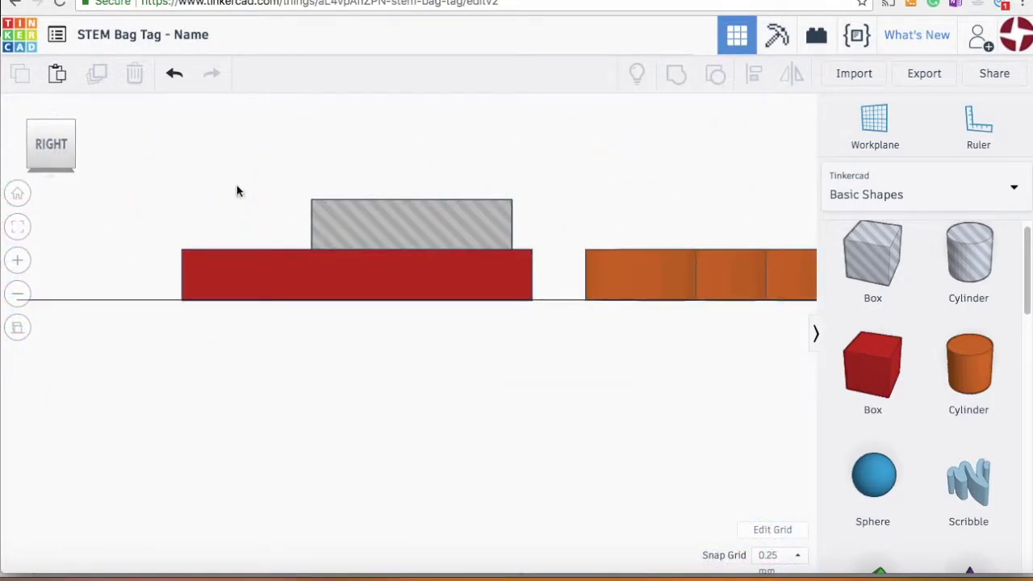
pyautogui.click(335, 212)
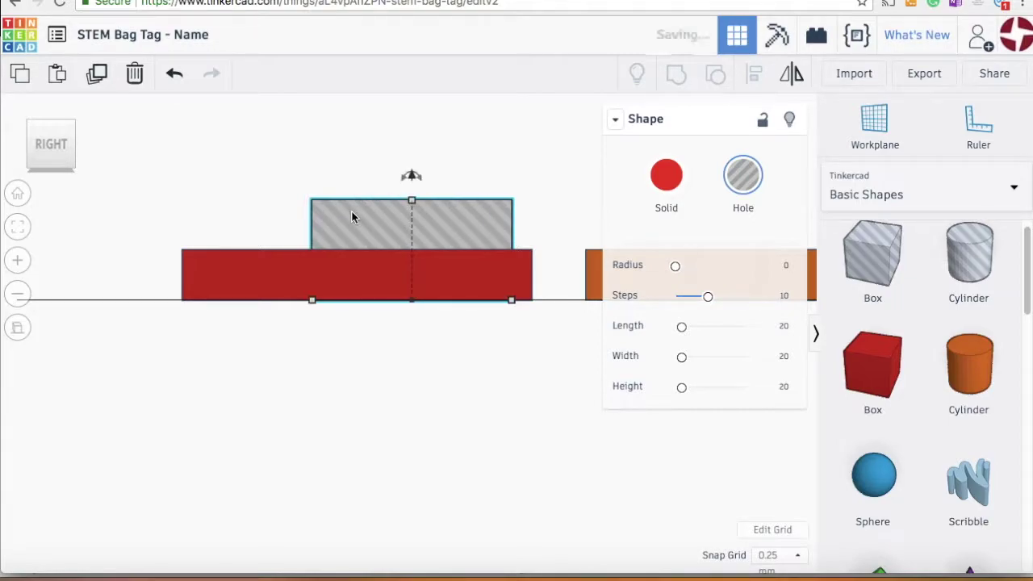
pyautogui.moveTo(412, 200)
pyautogui.mouseDown()
pyautogui.moveTo(411, 189)
pyautogui.moveTo(413, 205)
pyautogui.mouseUp()
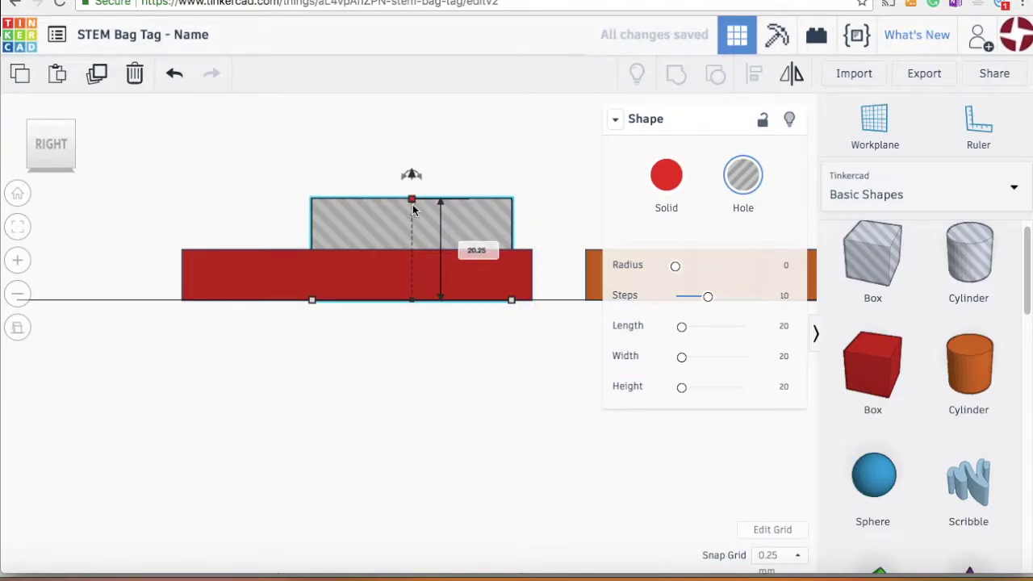
pyautogui.moveTo(411, 177); pyautogui.dragTo(410, 151)
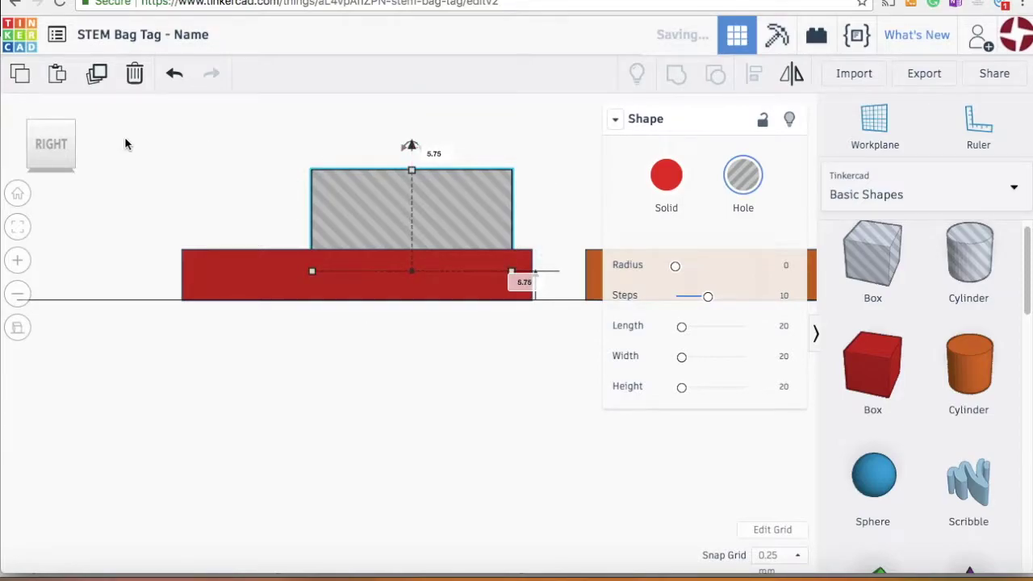
pyautogui.click(71, 144)
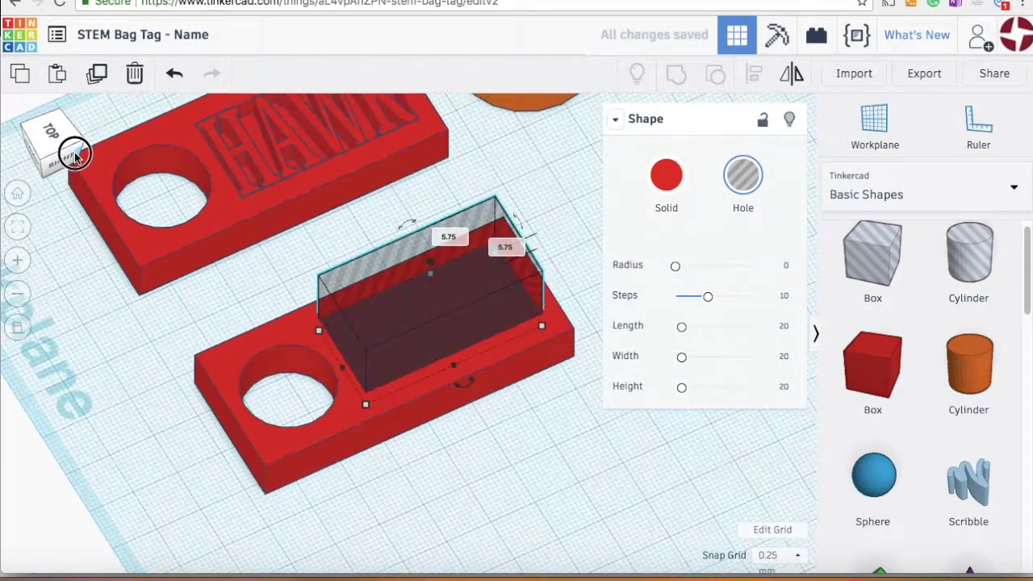
pyautogui.click(58, 141)
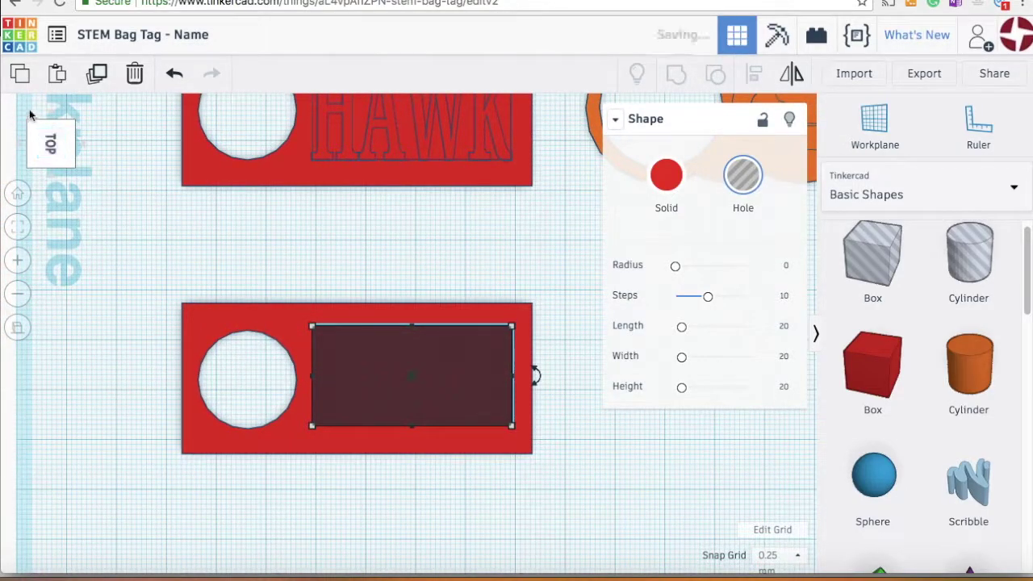
# Step: Group the raised hole box with the lower red tag to carve the shallow recess
pyautogui.click(52, 144)
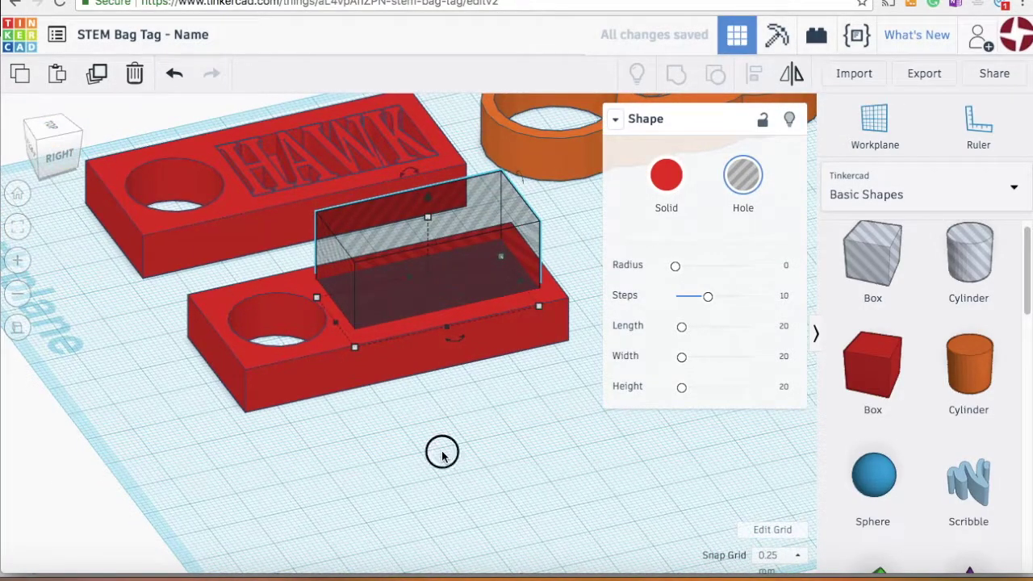
pyautogui.click(439, 450)
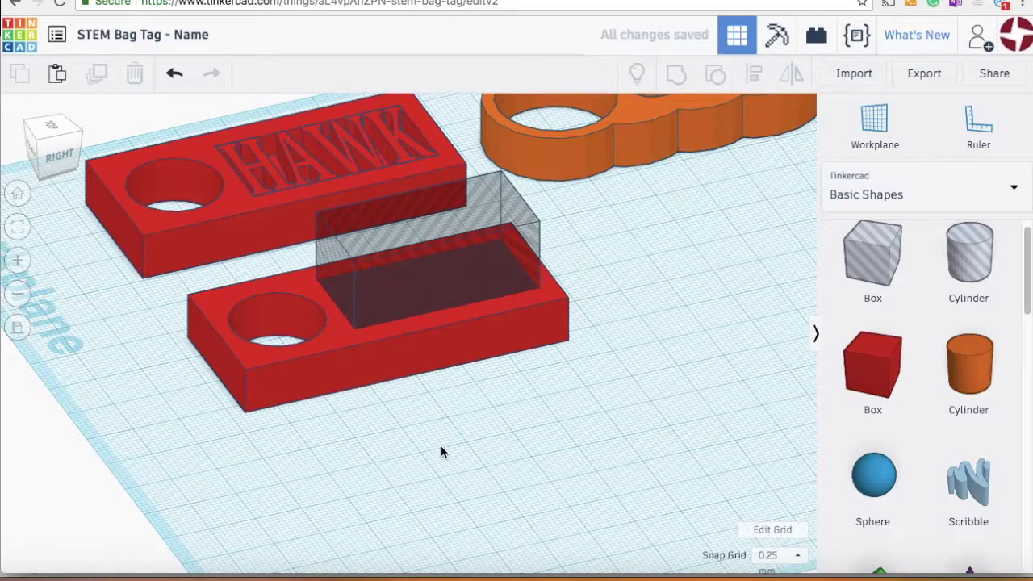
pyautogui.click(425, 305)
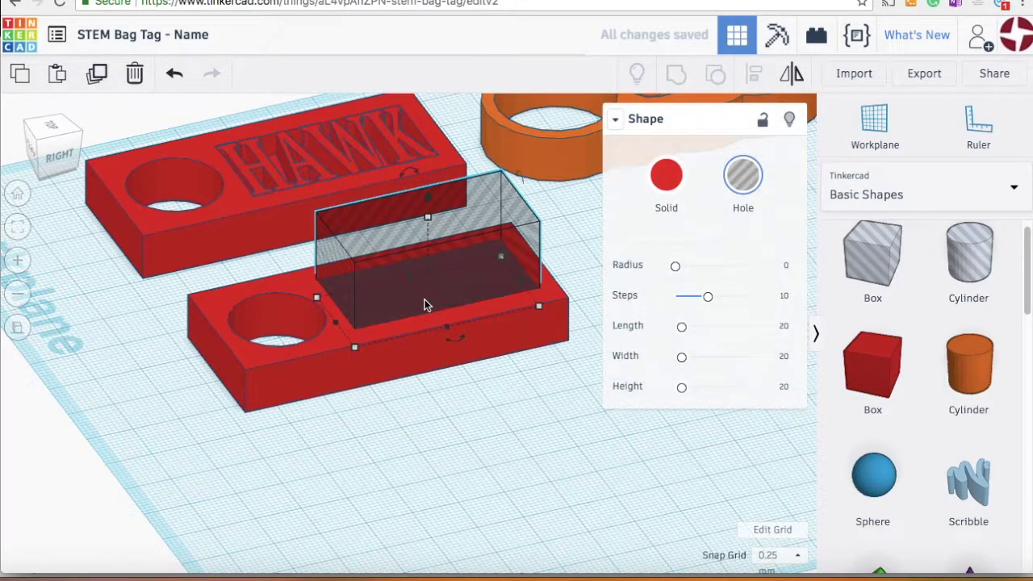
pyautogui.keyDown('shift'); pyautogui.click(322, 365); pyautogui.keyUp('shift')
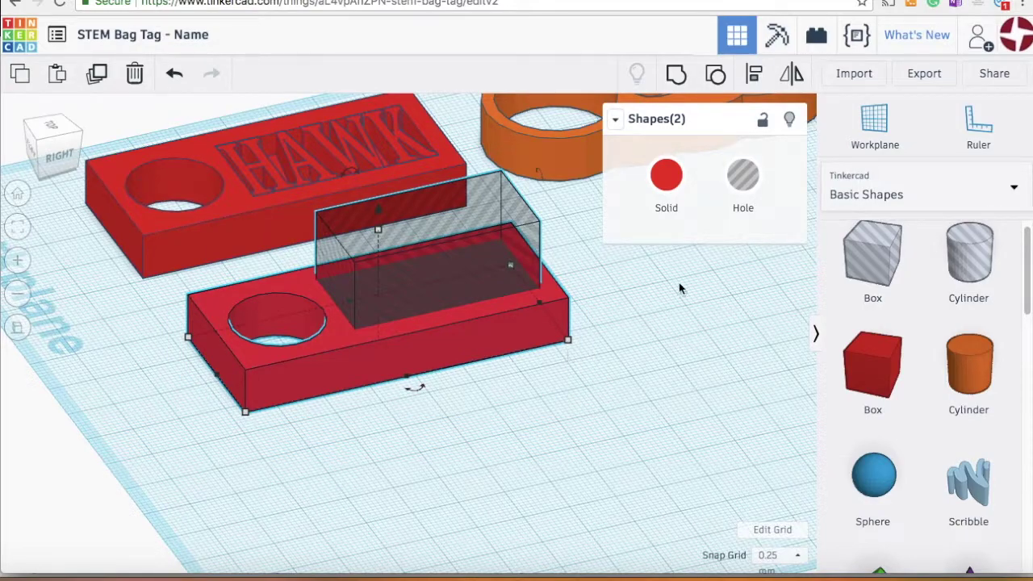
pyautogui.click(678, 78)
pyautogui.press('Escape')
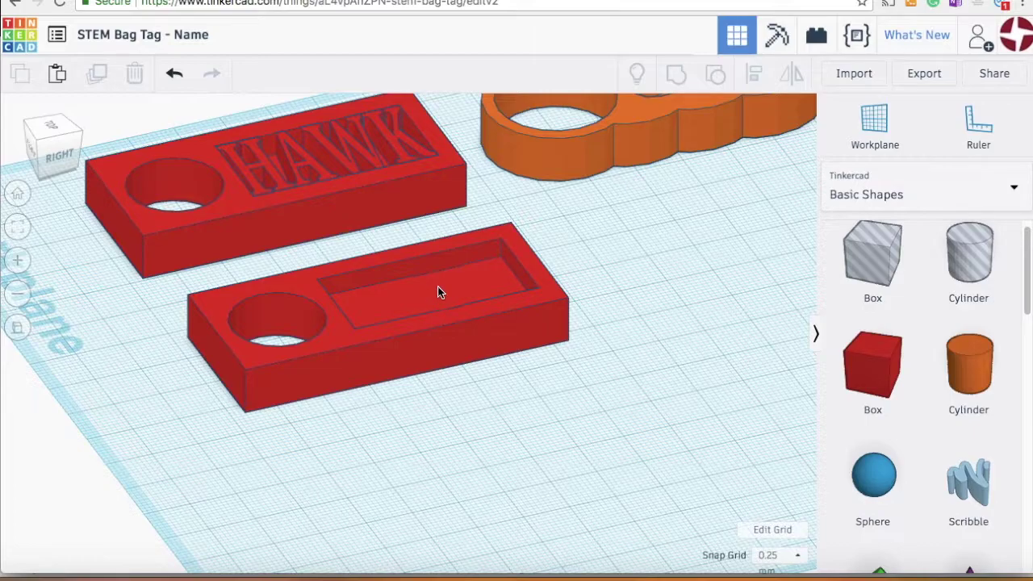
# Step: Ungroup the recessed lower tag and select the freed rectangular hole box
pyautogui.click(331, 305)
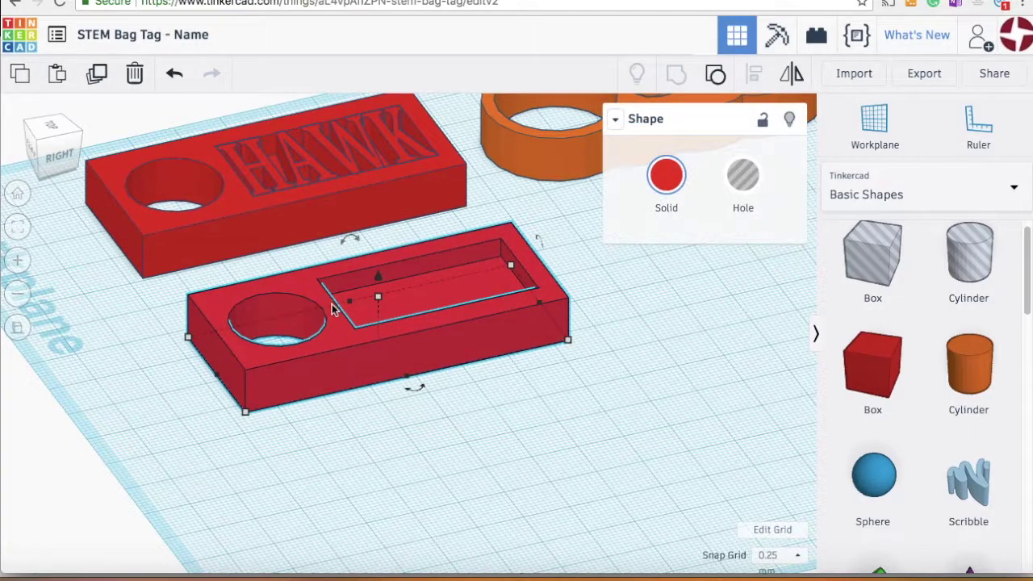
pyautogui.click(716, 82)
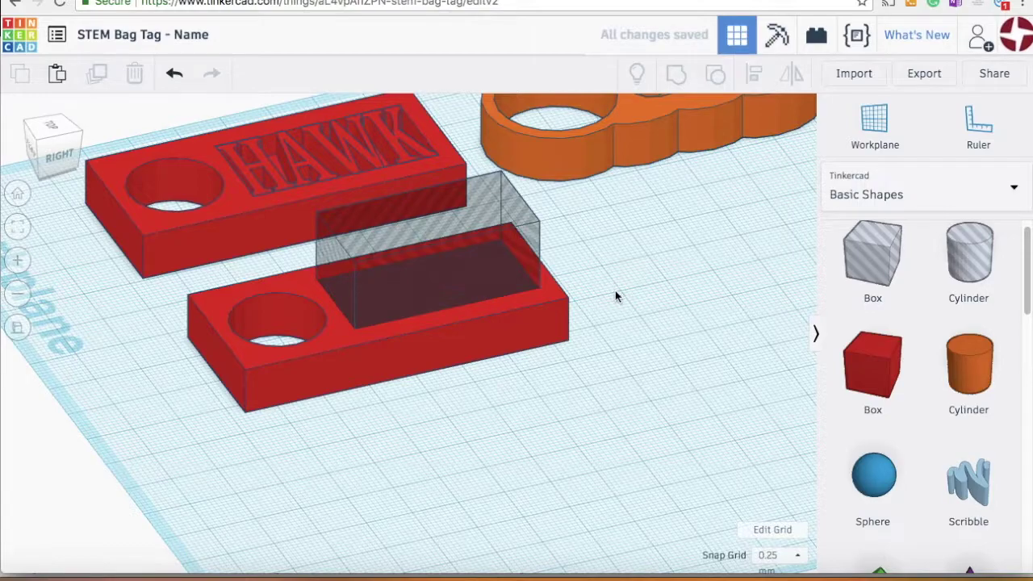
pyautogui.click(509, 229)
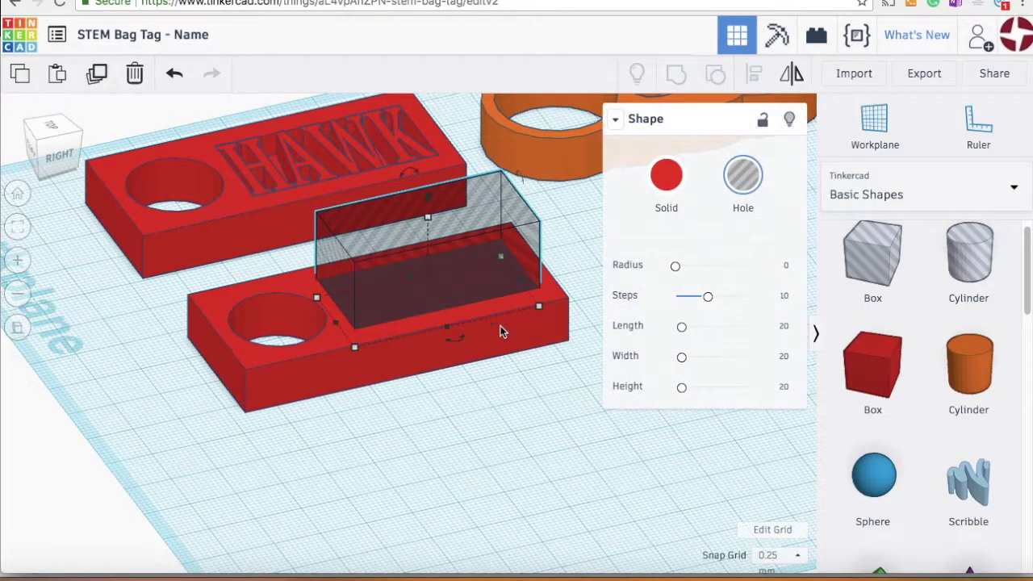
# Step: Regroup the hole box with the lower red tag and view both tags at an angle
pyautogui.keyDown('shift'); pyautogui.click(401, 377); pyautogui.keyUp('shift')
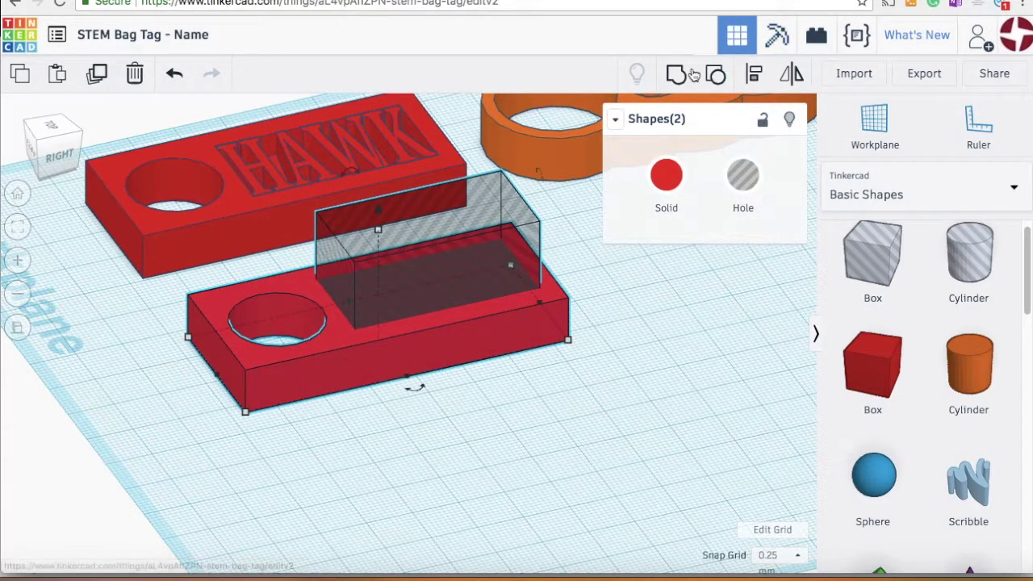
pyautogui.click(682, 75)
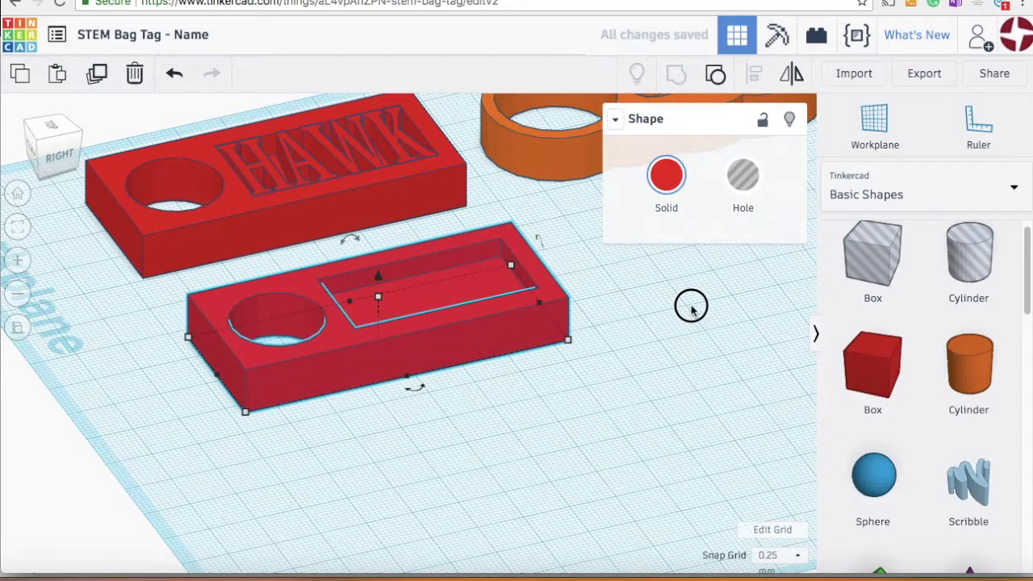
pyautogui.click(652, 298)
pyautogui.moveTo(54, 152); pyautogui.dragTo(69, 164)
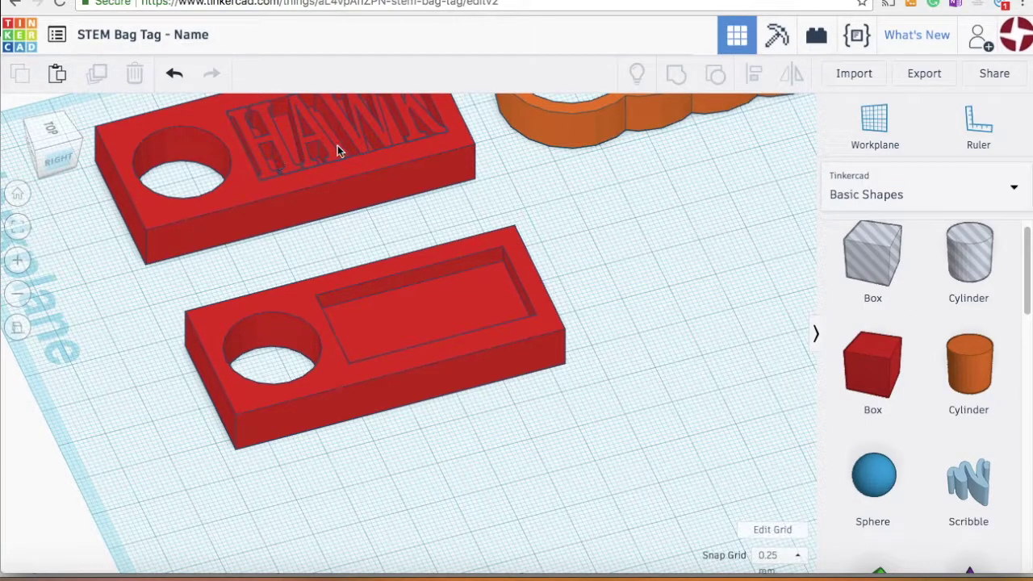
# Step: Add a red Text shape to the workplane and rotate it lengthwise beside the lower tag
pyautogui.moveTo(1027, 276); pyautogui.dragTo(1027, 358)
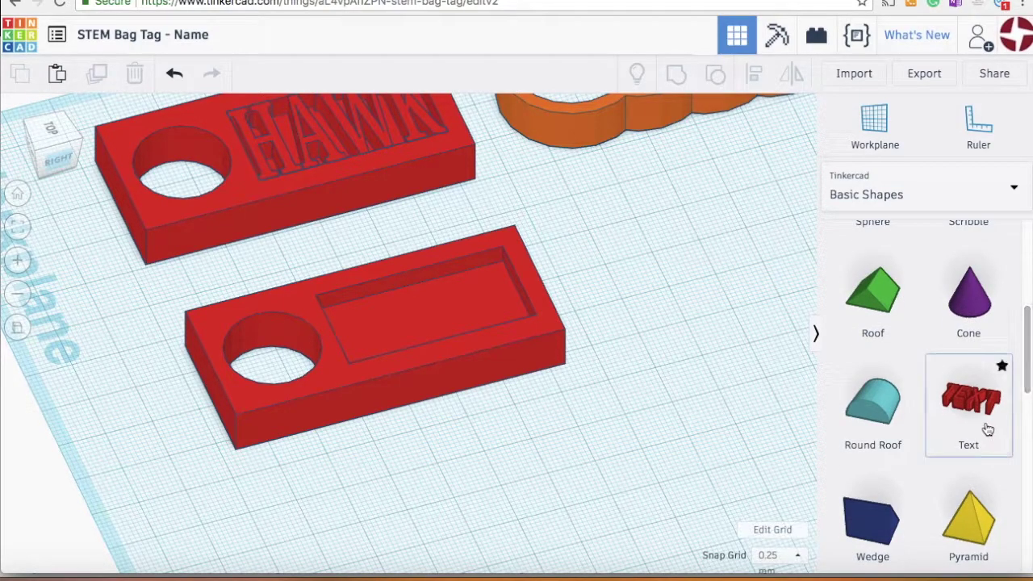
pyautogui.moveTo(973, 406); pyautogui.dragTo(643, 323)
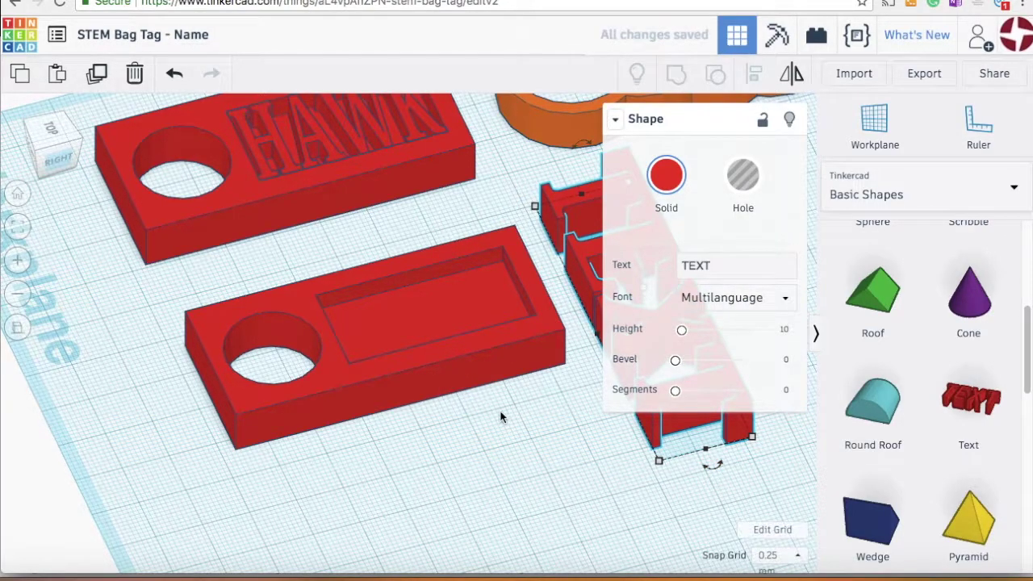
pyautogui.moveTo(500, 417); pyautogui.dragTo(188, 417, button='middle')
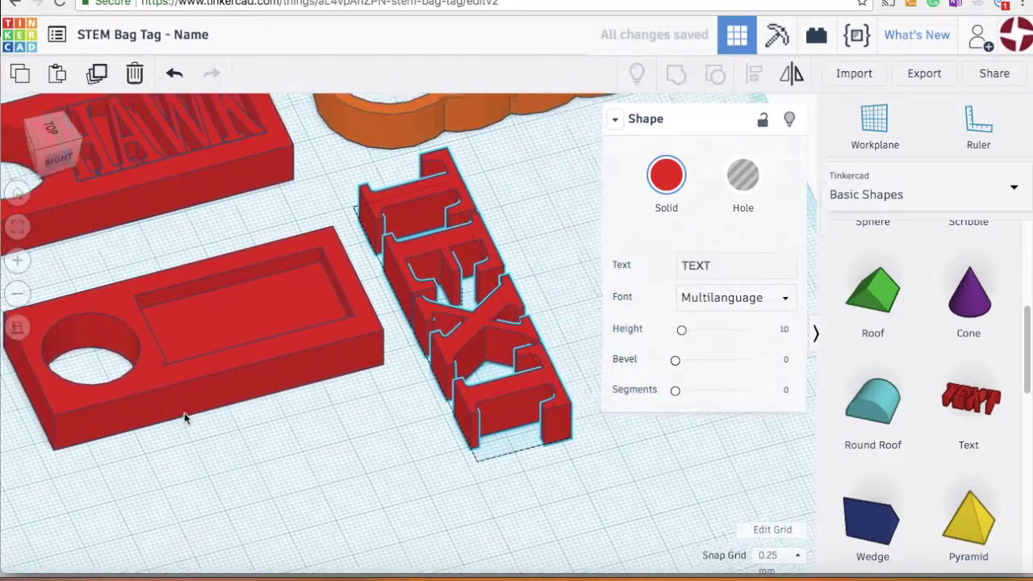
pyautogui.moveTo(523, 472)
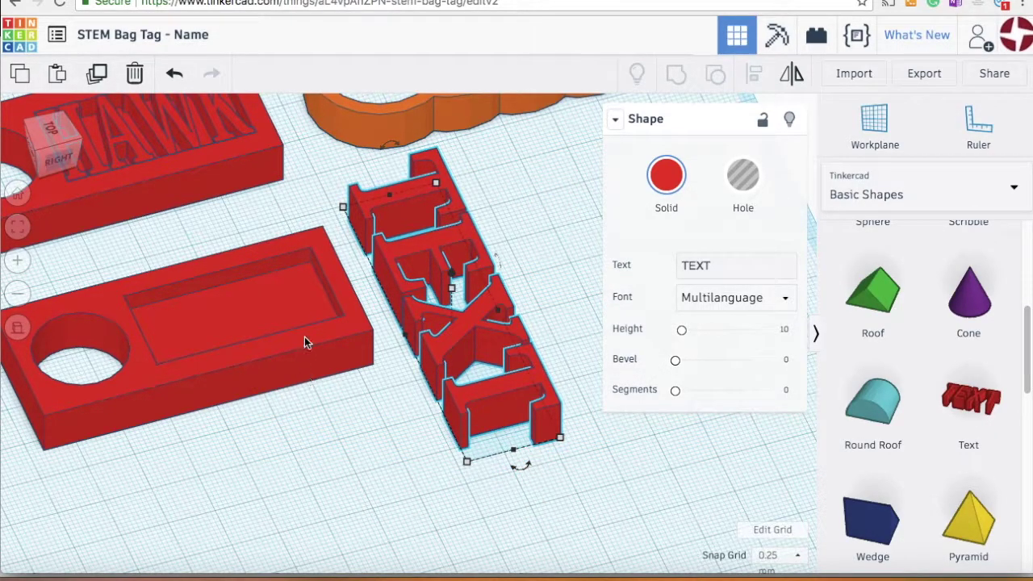
pyautogui.moveTo(519, 476); pyautogui.dragTo(612, 292)
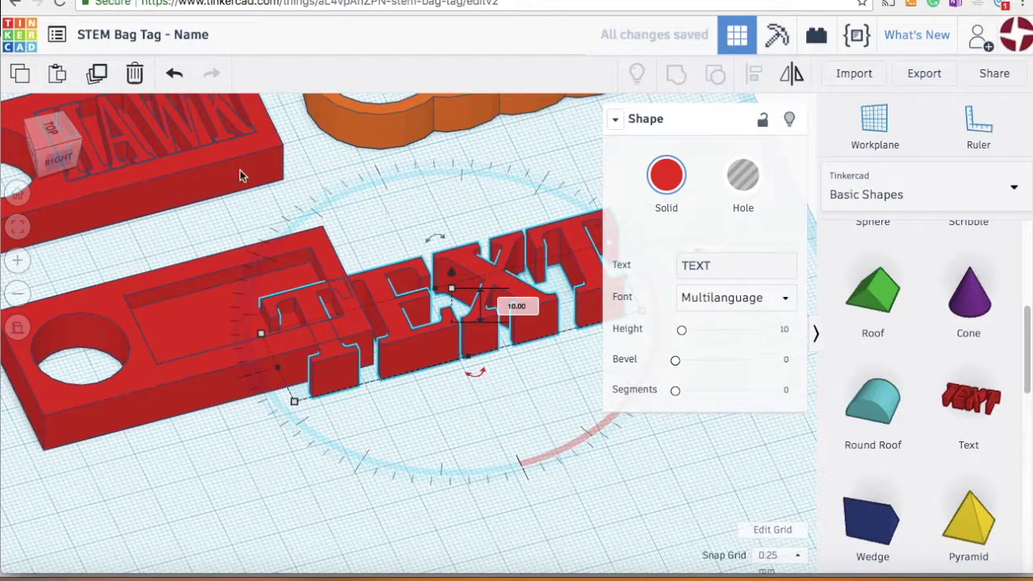
# Step: Replace the text shape's wording 'TEXT' with 'HAWK'
pyautogui.click(713, 264)
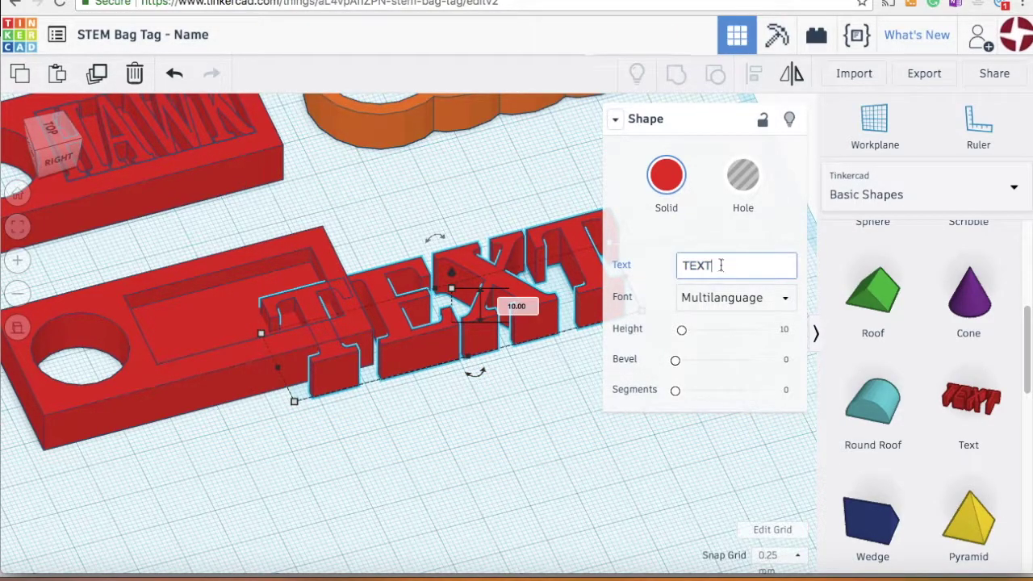
pyautogui.click(721, 264)
pyautogui.moveTo(723, 264); pyautogui.dragTo(670, 268)
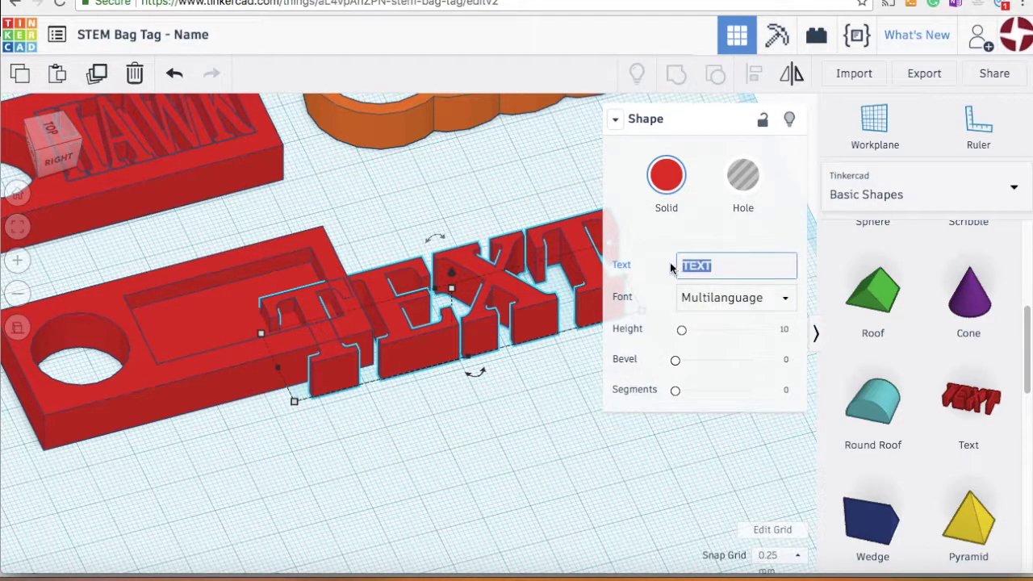
pyautogui.write('HAWK')
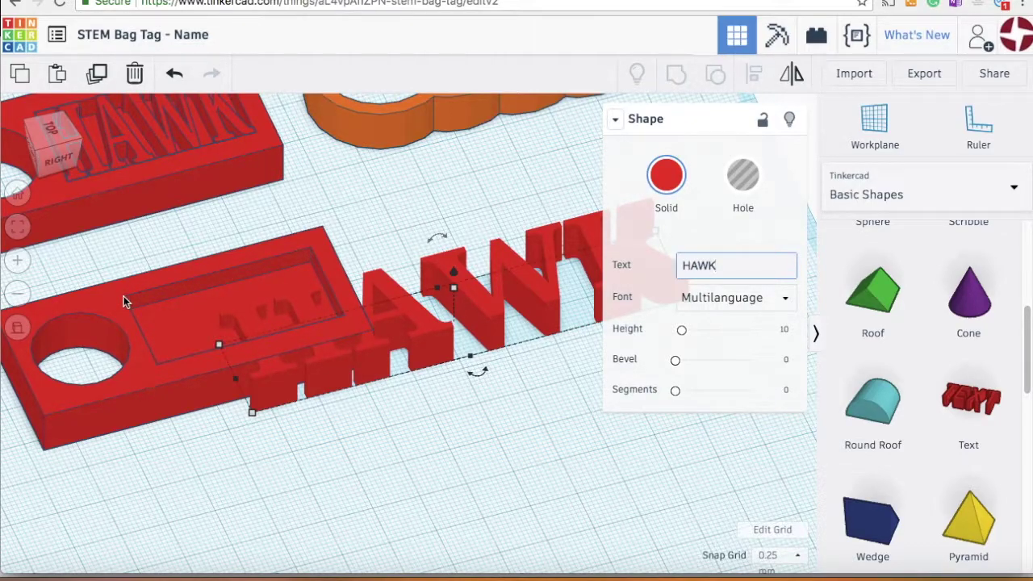
# Step: Change the text's 19.82 mm size to 20 mm and length to 40 mm, then place it in the recess
pyautogui.moveTo(249, 417)
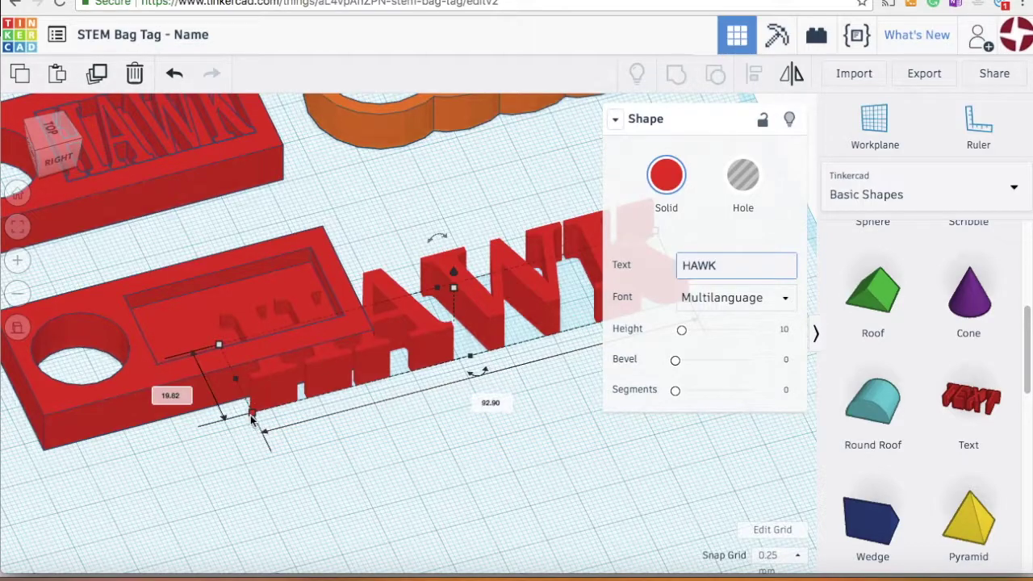
pyautogui.click(171, 397)
pyautogui.click(169, 393)
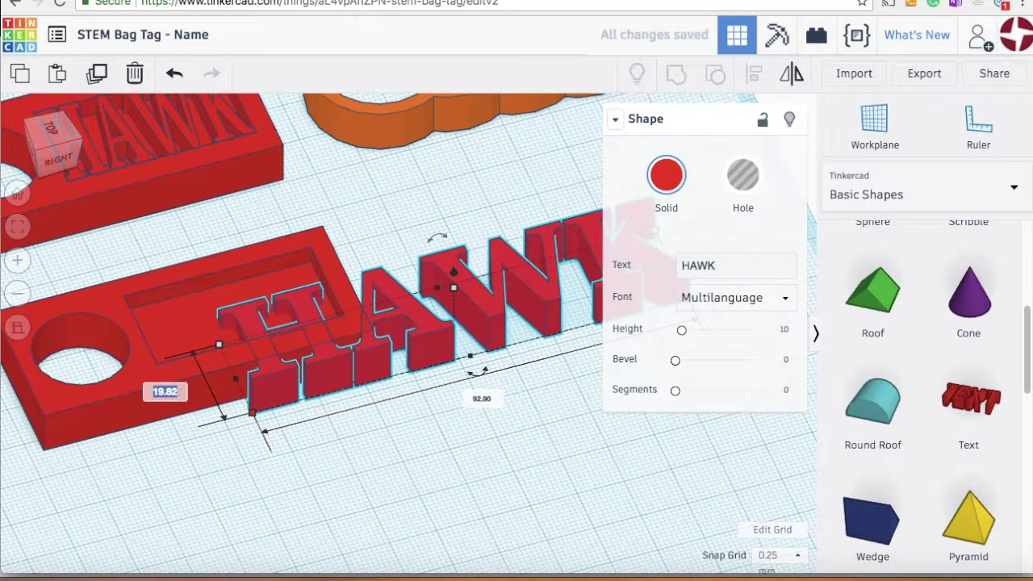
pyautogui.write('20')
pyautogui.press('Return')
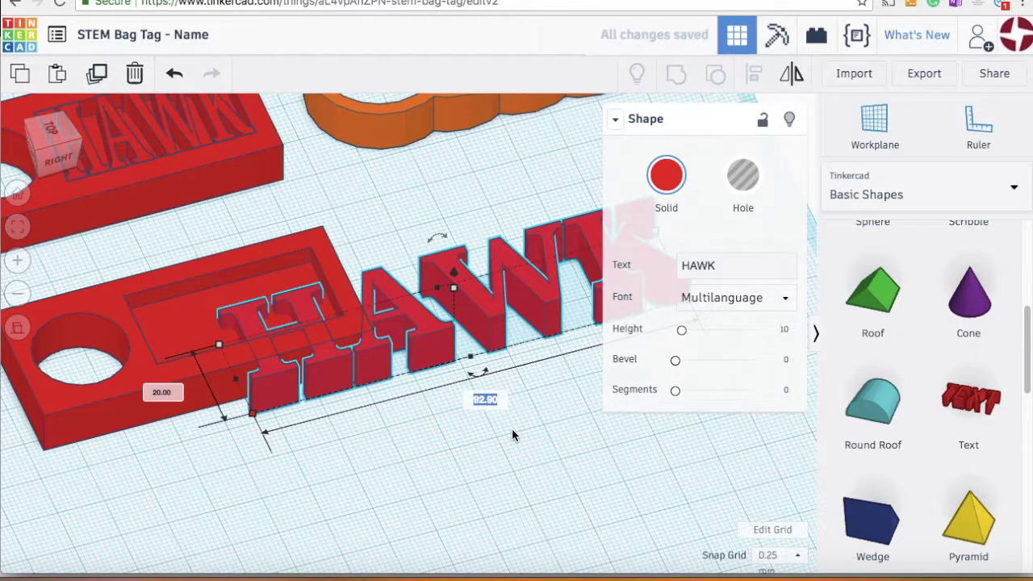
pyautogui.write('40')
pyautogui.press('Return')
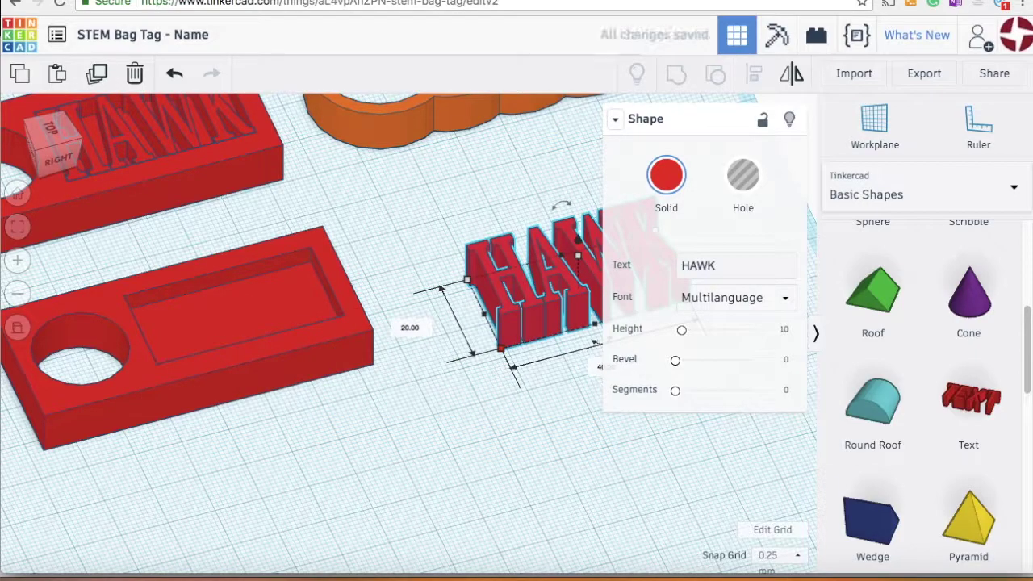
pyautogui.click(494, 439)
pyautogui.moveTo(512, 332); pyautogui.dragTo(182, 378)
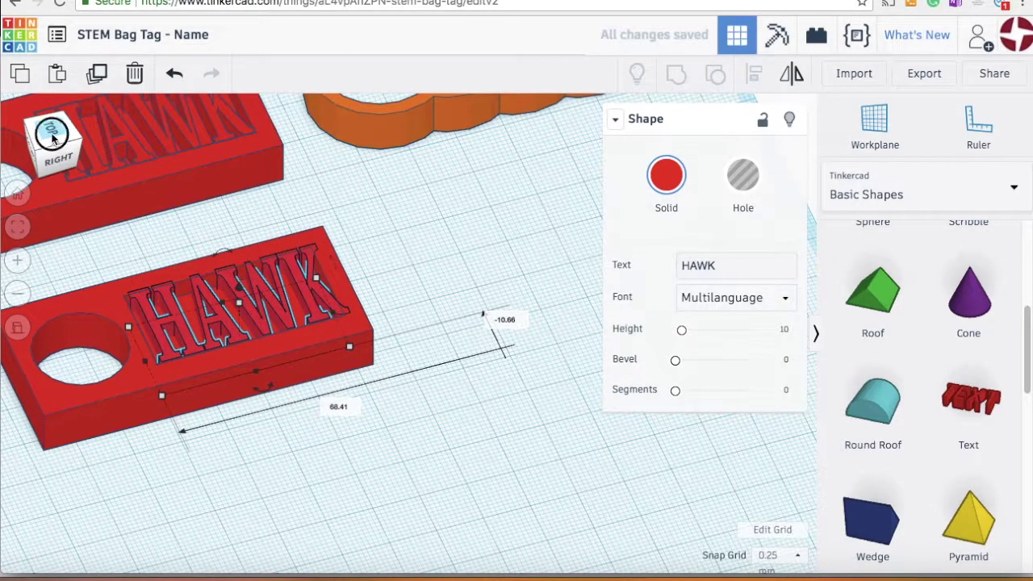
pyautogui.click(56, 147)
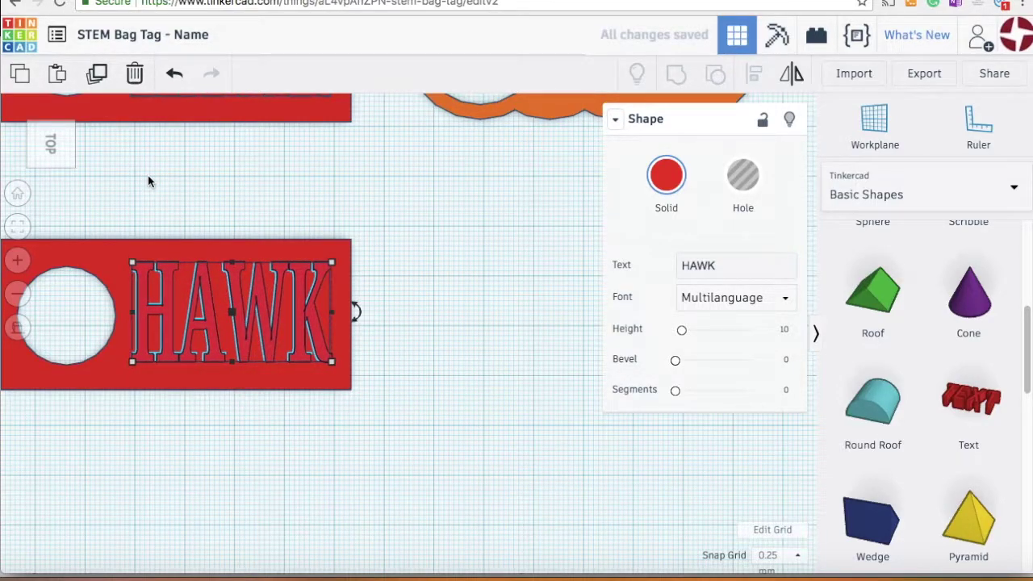
pyautogui.click(226, 174)
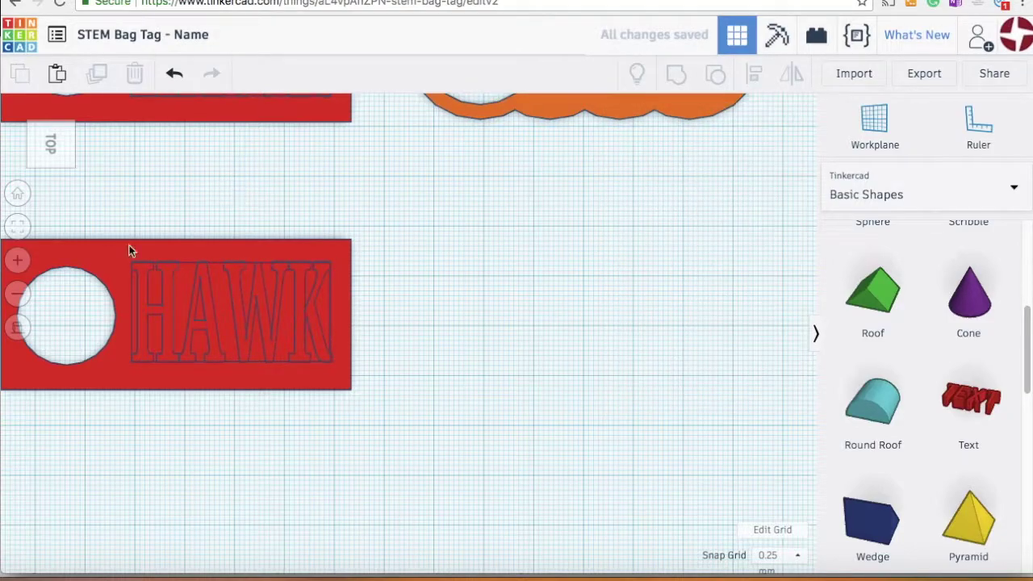
pyautogui.moveTo(53, 172); pyautogui.dragTo(64, 153)
# Step: Group the HAWK text with the red base into one shape
pyautogui.click(246, 317)
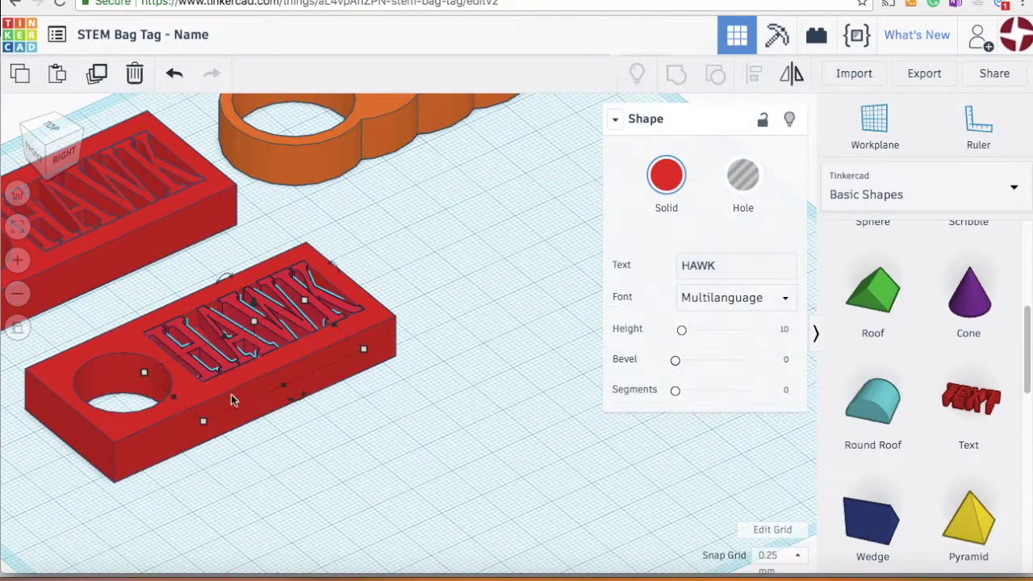
pyautogui.keyDown('shift'); pyautogui.click(140, 456); pyautogui.keyUp('shift')
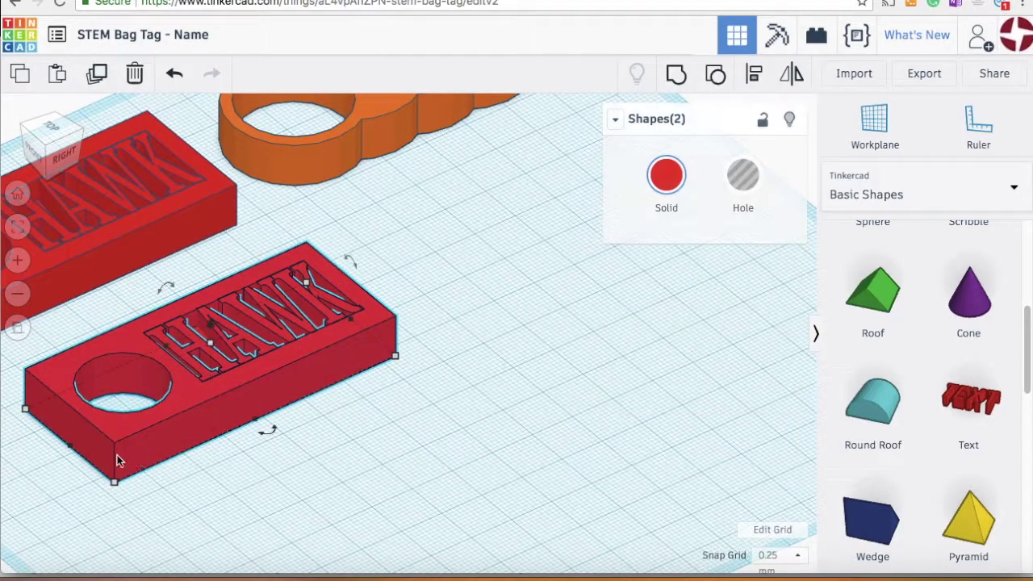
pyautogui.click(678, 75)
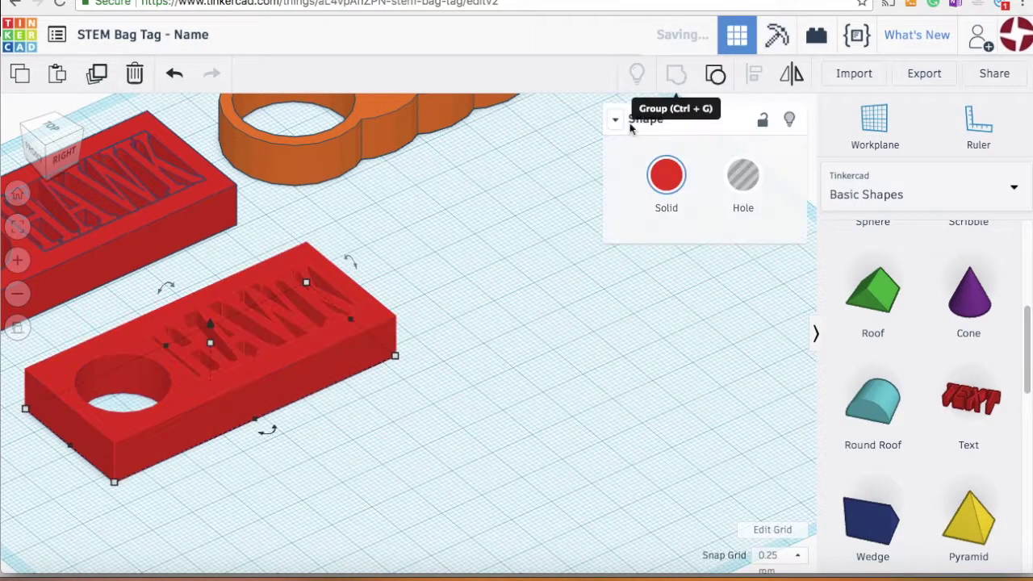
pyautogui.click(452, 292)
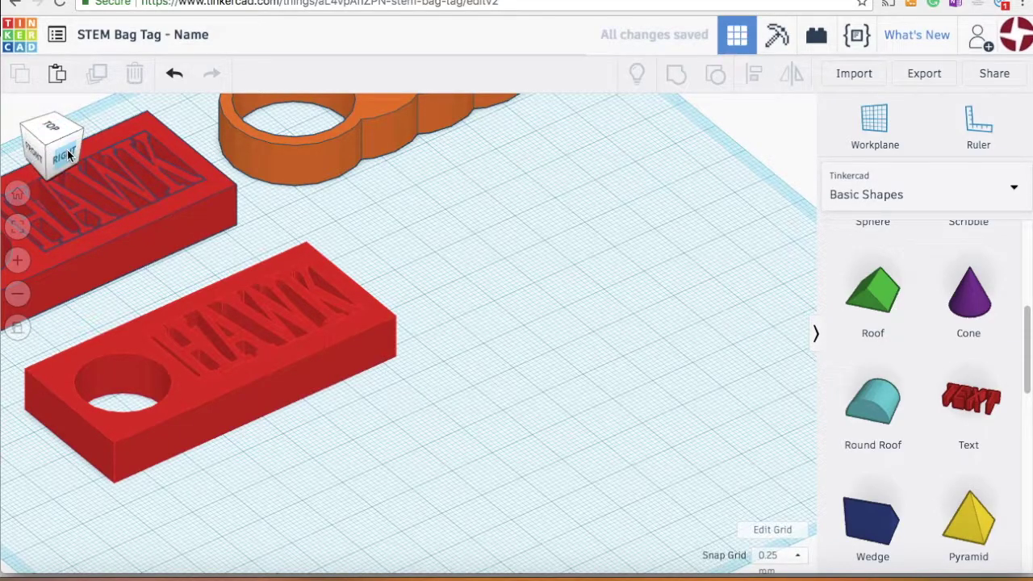
# Step: Move the grouped HAWK tag up and to the right
pyautogui.moveTo(58, 153)
pyautogui.mouseDown()
pyautogui.moveTo(39, 146)
pyautogui.moveTo(56, 149)
pyautogui.moveTo(49, 138)
pyautogui.mouseUp()
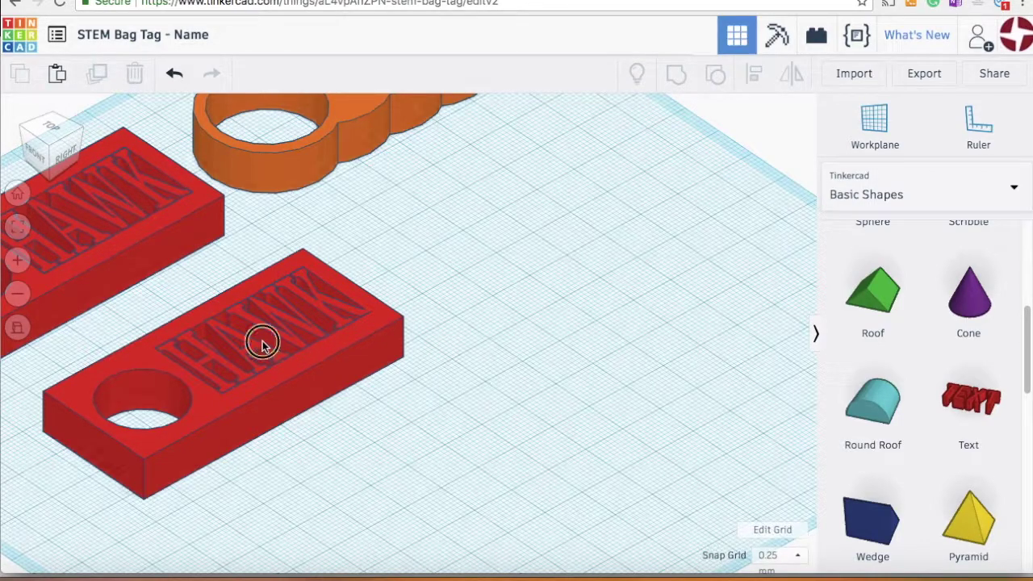
pyautogui.moveTo(260, 341); pyautogui.dragTo(362, 268)
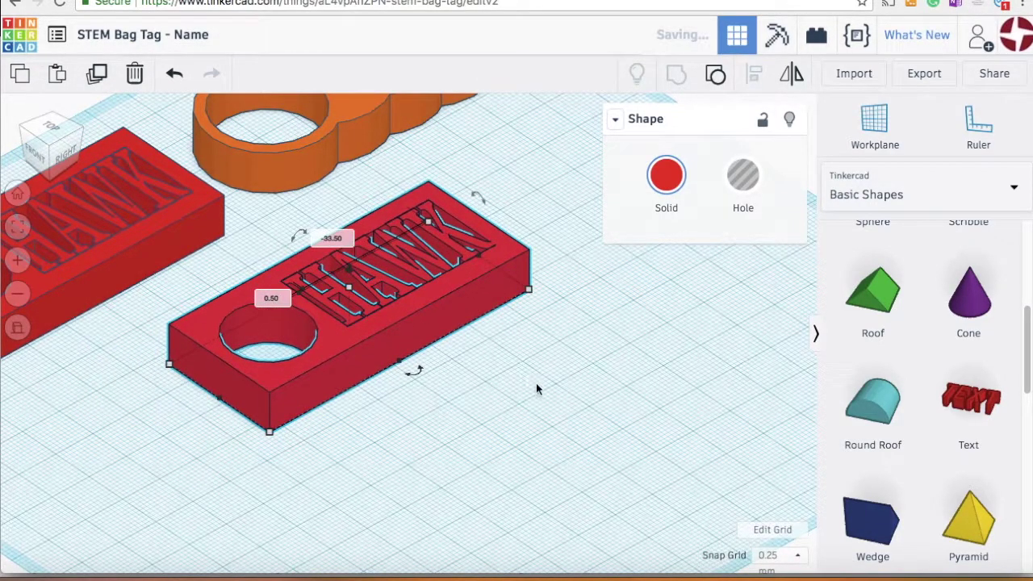
pyautogui.click(542, 391)
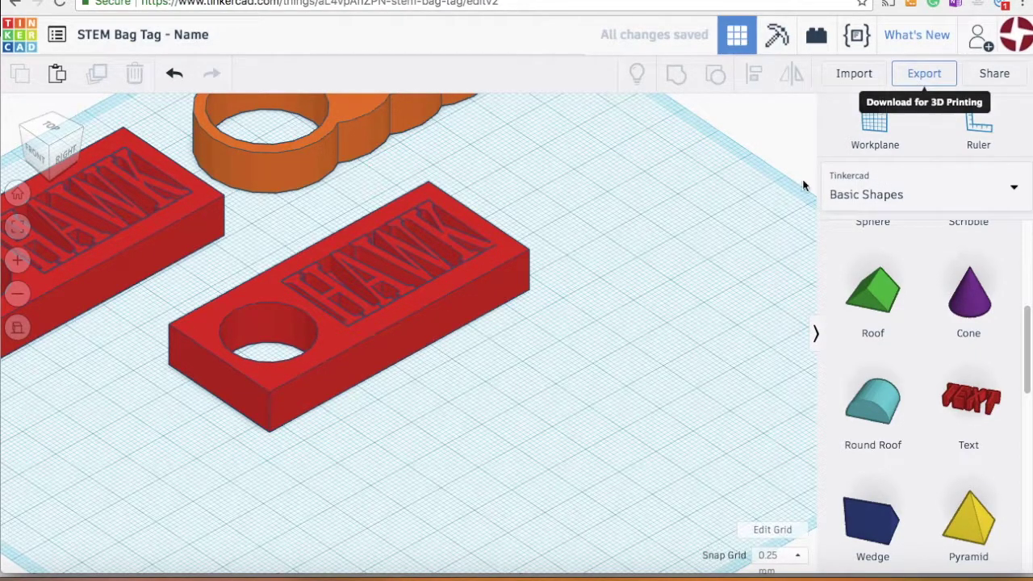
# Step: Export only the selected HAWK tag as an STL, saved as 'STEM Bag Tag - Name.stl'
pyautogui.click(474, 293)
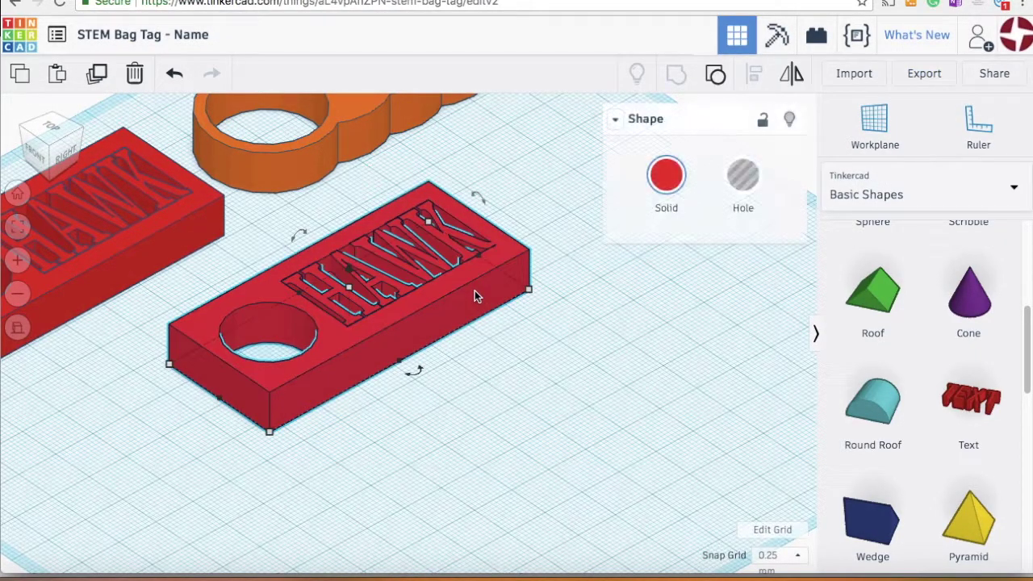
pyautogui.click(923, 73)
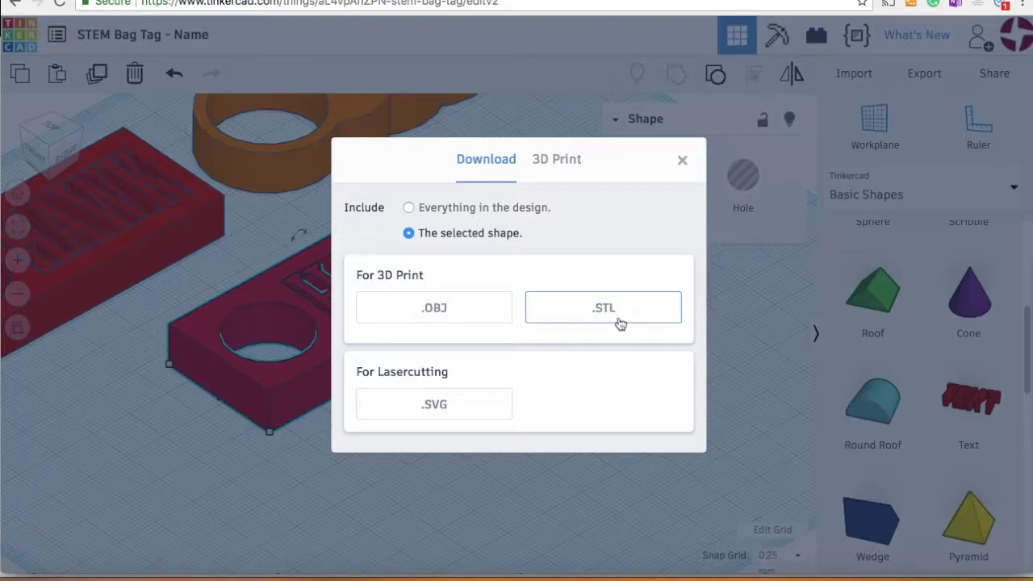
pyautogui.click(610, 314)
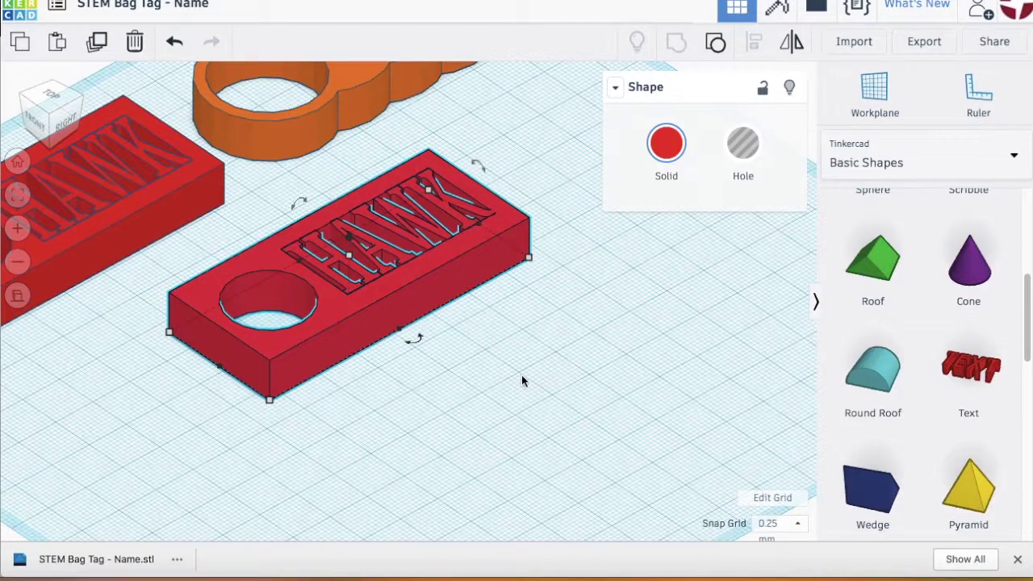
# Step: Place a red 20 mm box and an overlapping 20 mm box-shaped hole beside the tag
pyautogui.moveTo(56, 106); pyautogui.dragTo(50, 103)
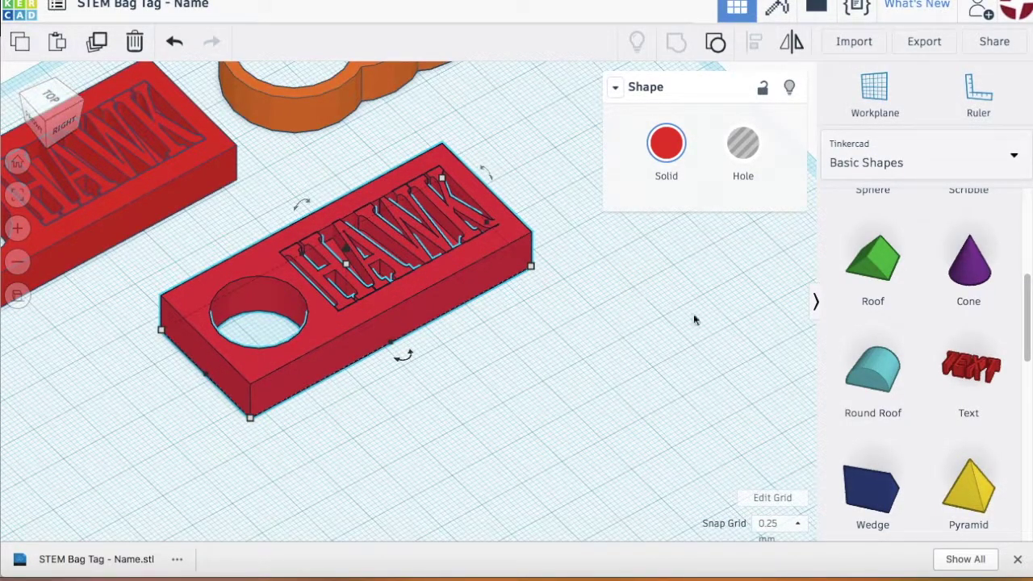
pyautogui.moveTo(1027, 318); pyautogui.dragTo(1020, 234)
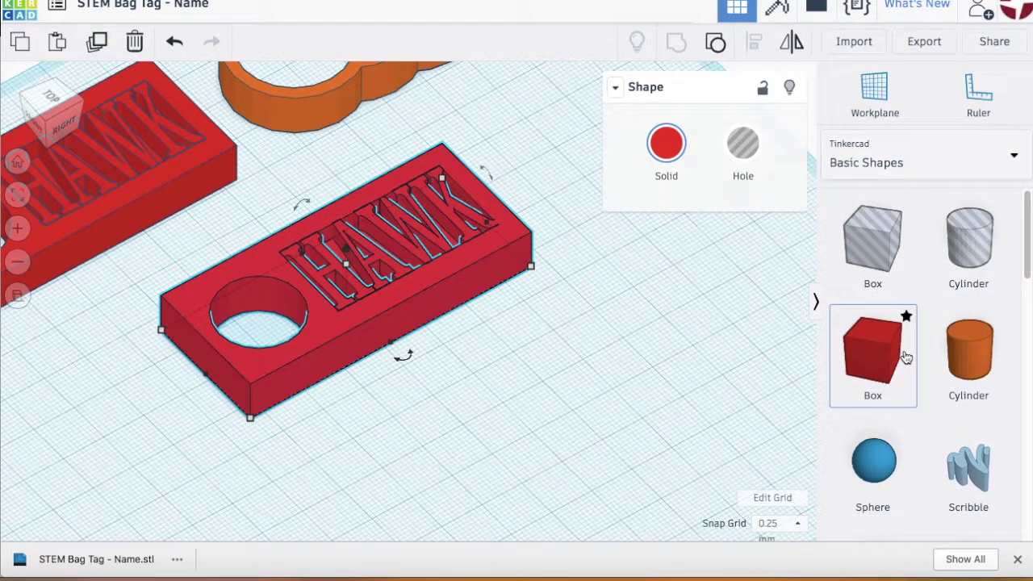
pyautogui.moveTo(885, 362); pyautogui.dragTo(613, 428)
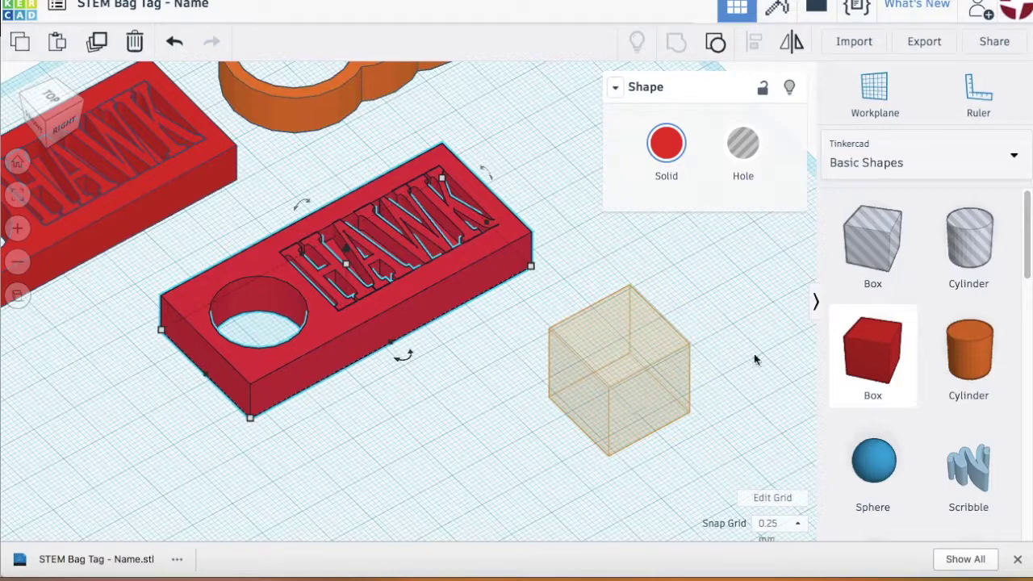
pyautogui.moveTo(876, 259); pyautogui.dragTo(593, 450)
pyautogui.click(496, 428)
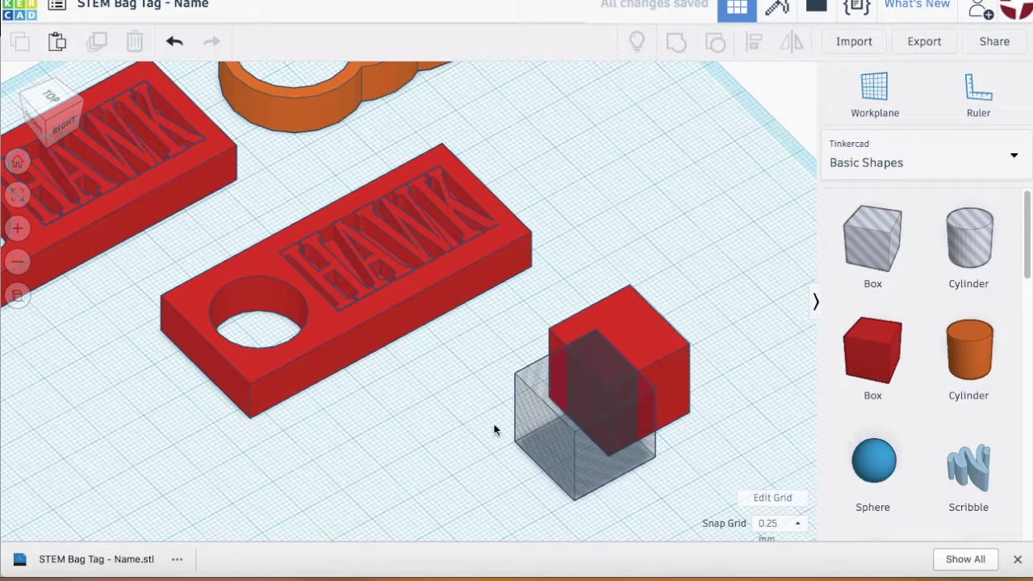
# Step: Group the red box with the hole using Ctrl+G, then ungroup them back into separate shapes
pyautogui.moveTo(495, 428); pyautogui.dragTo(383, 431, button='right')
pyautogui.moveTo(641, 259); pyautogui.dragTo(454, 496)
pyautogui.click(689, 393)
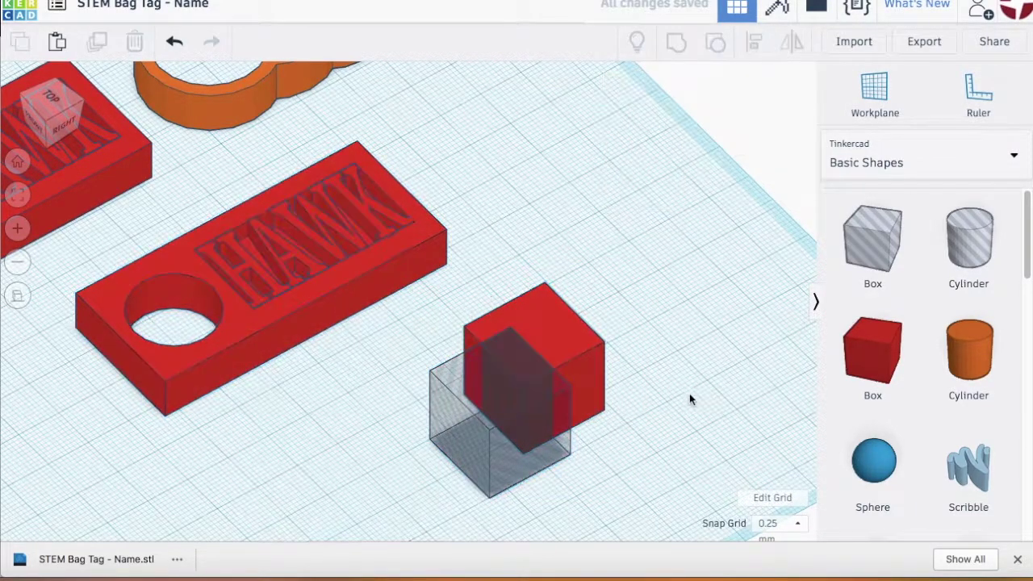
pyautogui.click(488, 452)
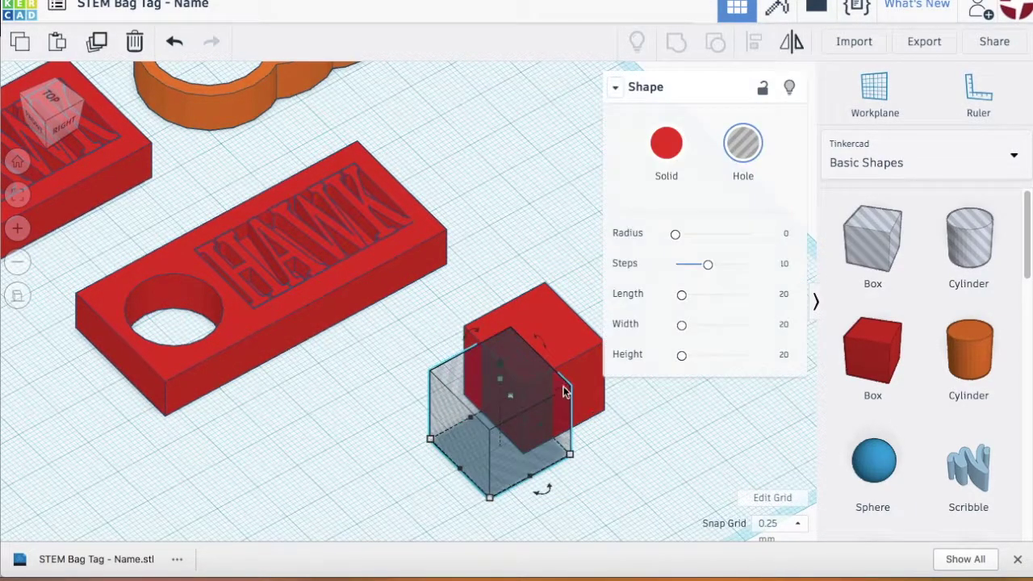
pyautogui.keyDown('shift'); pyautogui.click(557, 304); pyautogui.keyUp('shift')
pyautogui.click(680, 46)
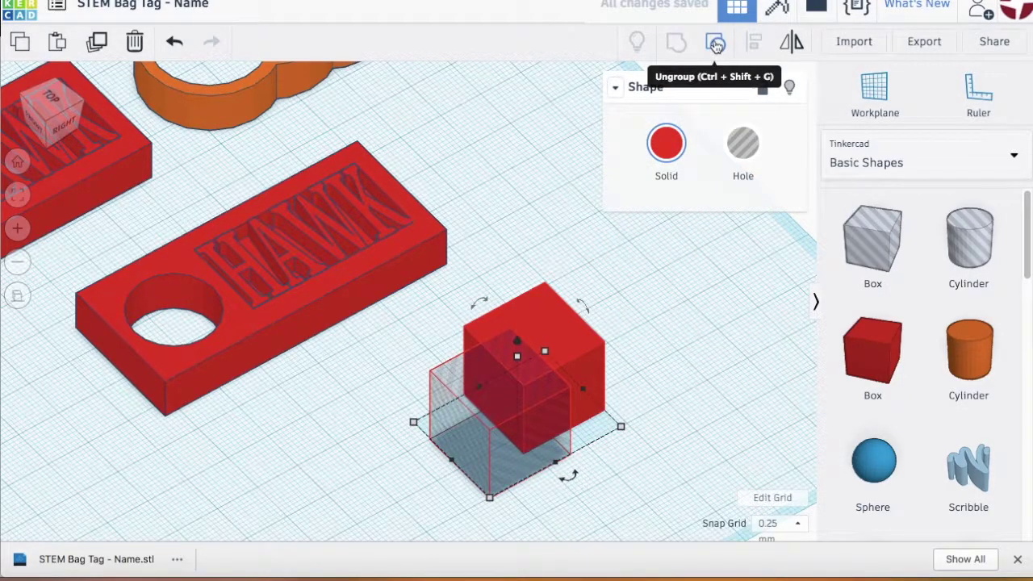
pyautogui.click(716, 45)
pyautogui.click(720, 237)
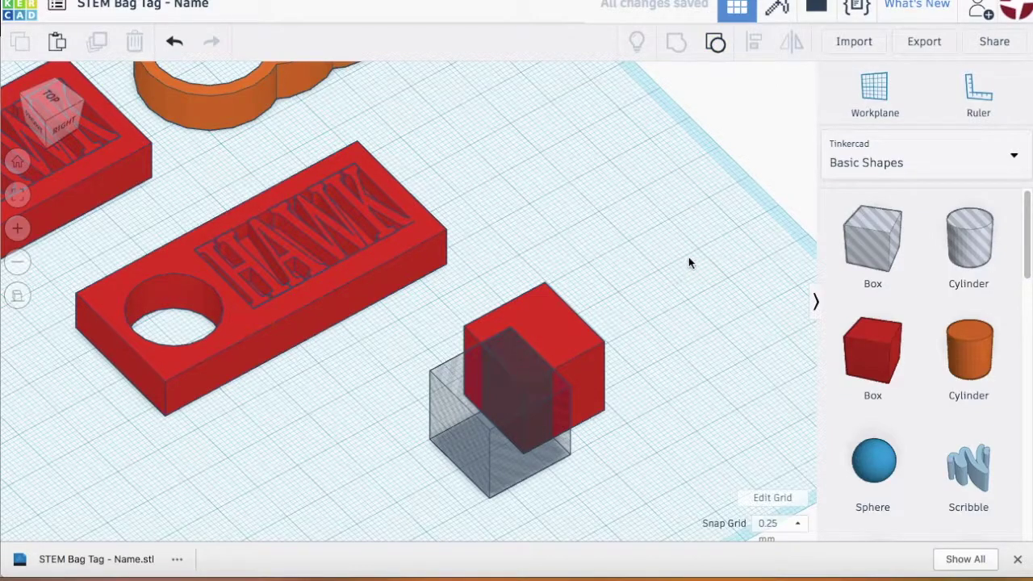